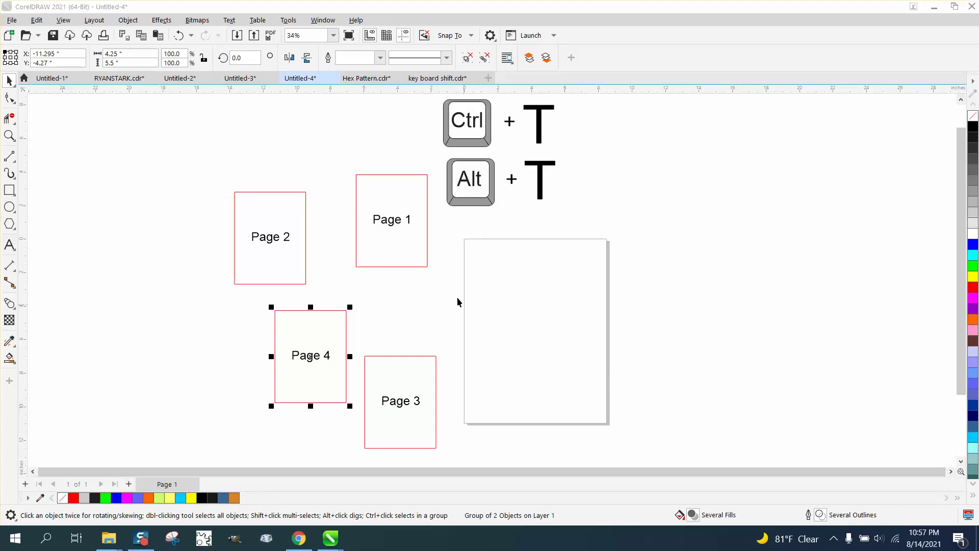
Drag Page 3, Page 2 and Page 1 level with their neighbours into a 2×2 block, then deselect.
drag(404, 404, 403, 363)
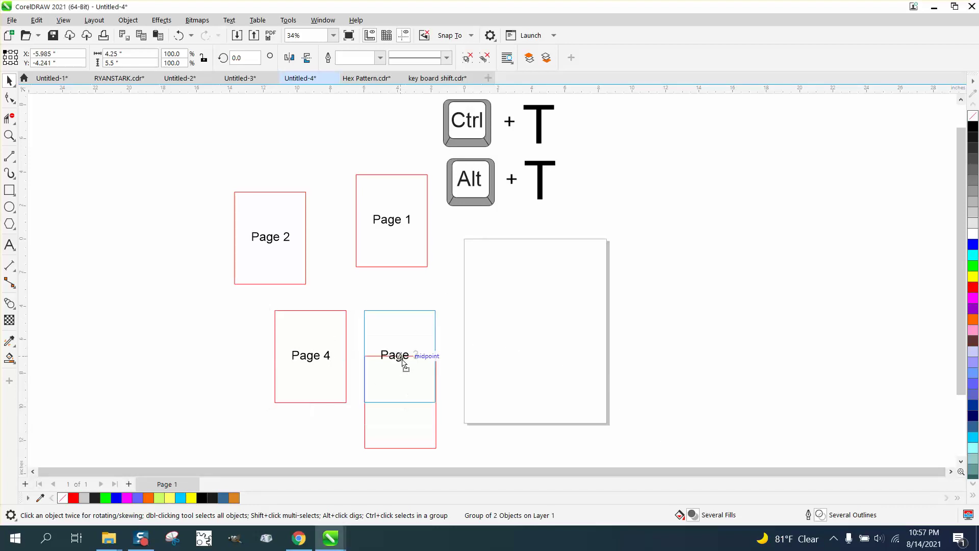
mouse_move(260, 245)
mouse_down()
mouse_move(309, 244)
mouse_move(299, 244)
mouse_up()
drag(396, 223, 396, 240)
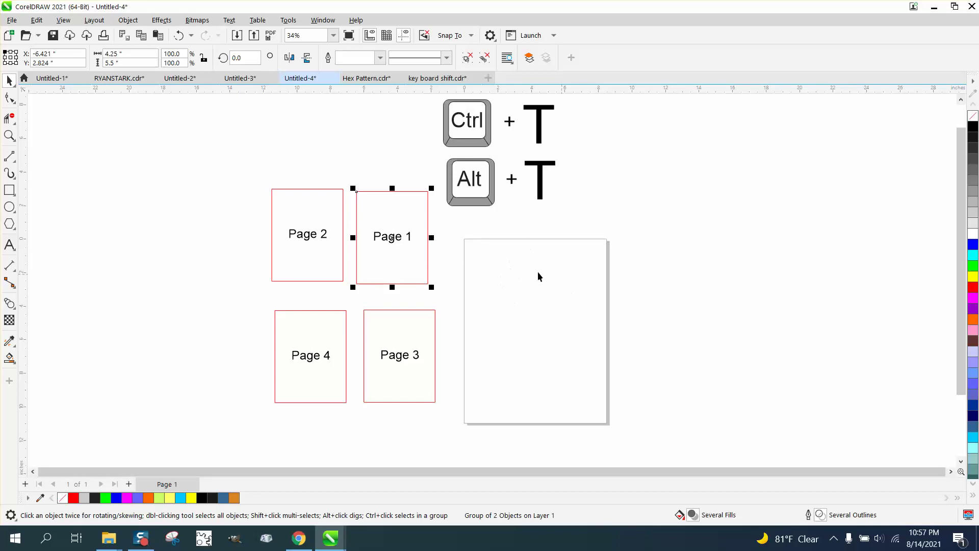
click(193, 124)
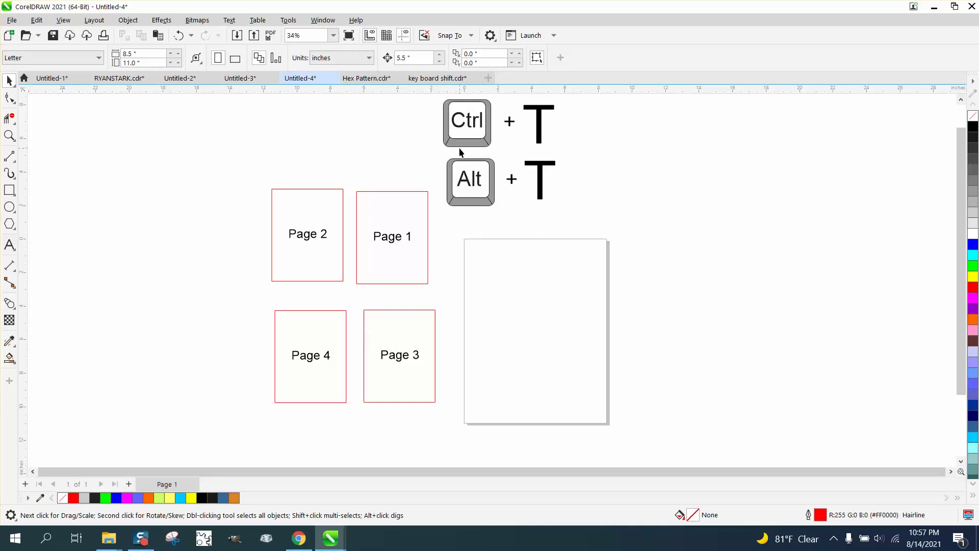
Snap Page 1 into the top-left quarter and Page 2 into the top-right quarter with their macros.
click(385, 237)
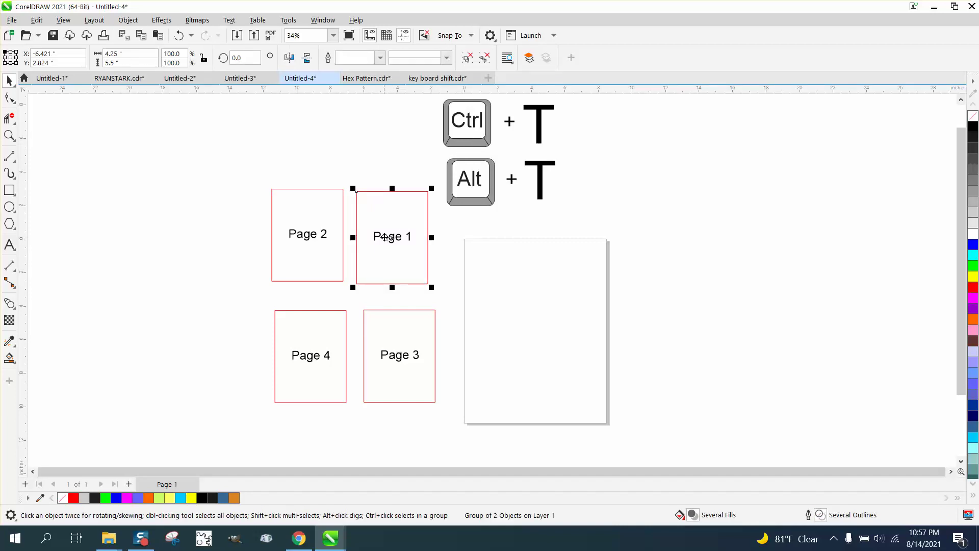
key(l)
key(t)
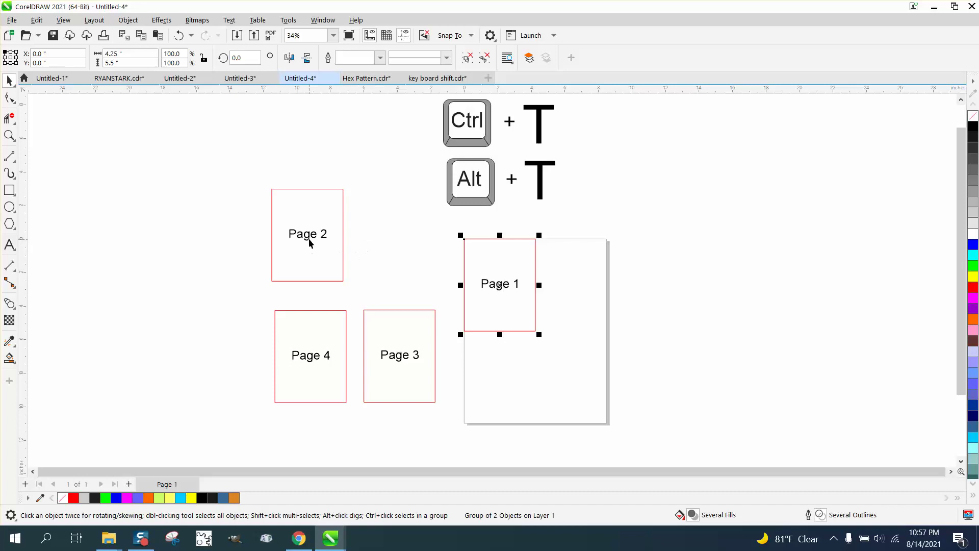
click(310, 237)
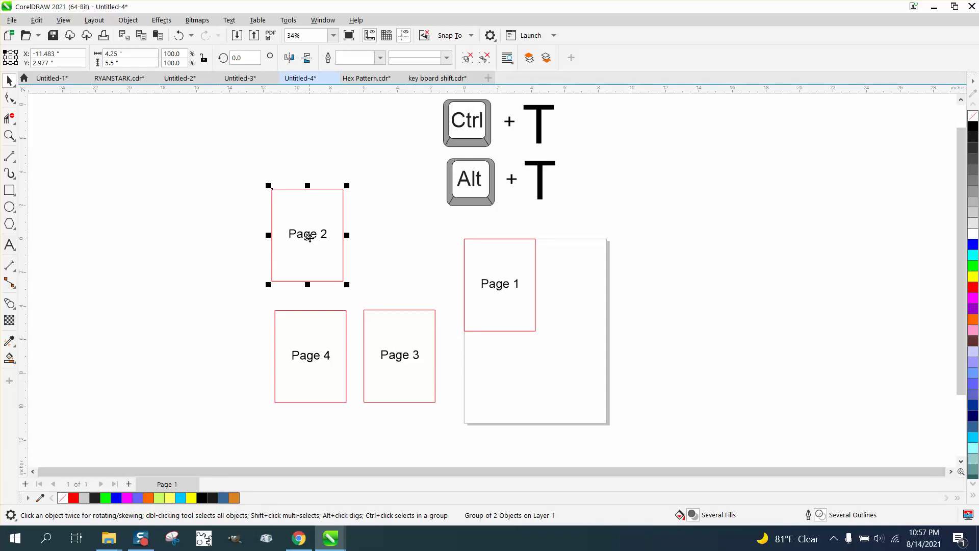
key(r)
key(t)
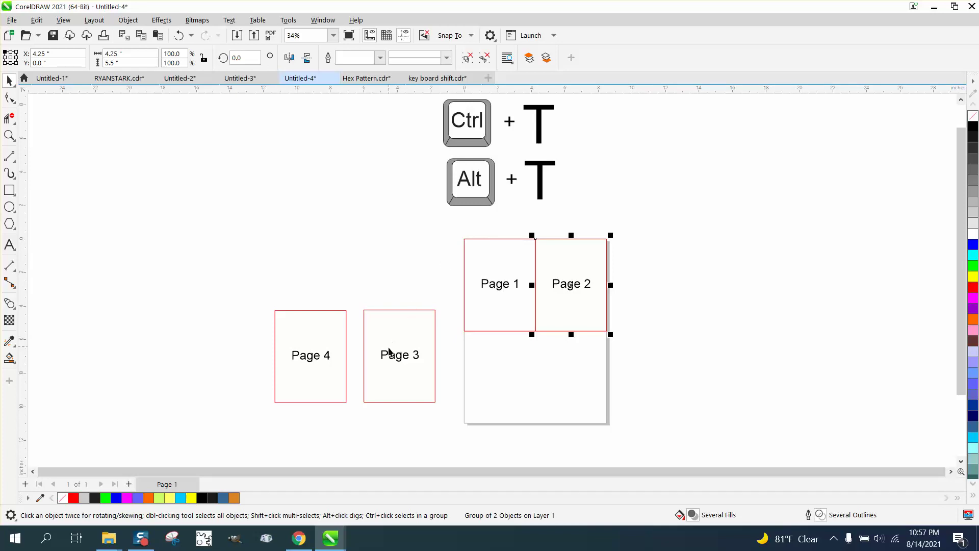
Deselect the frames and begin recording a macro named BL from Tools > Scripts.
click(346, 141)
click(320, 22)
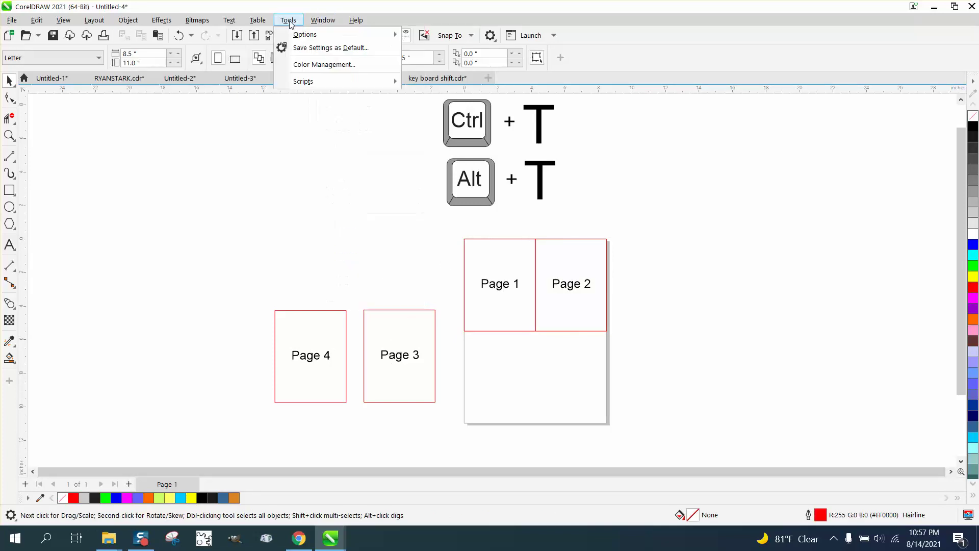
mouse_move(303, 81)
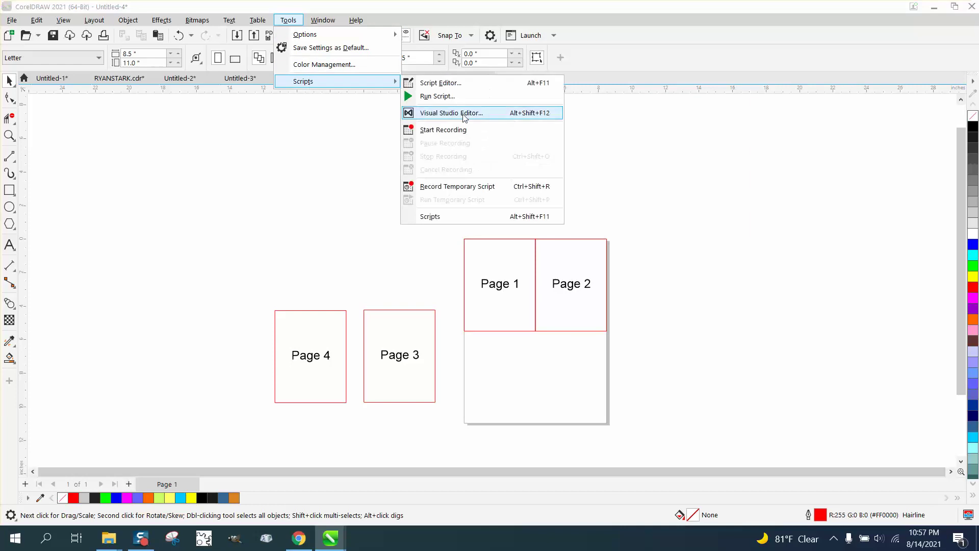
click(463, 132)
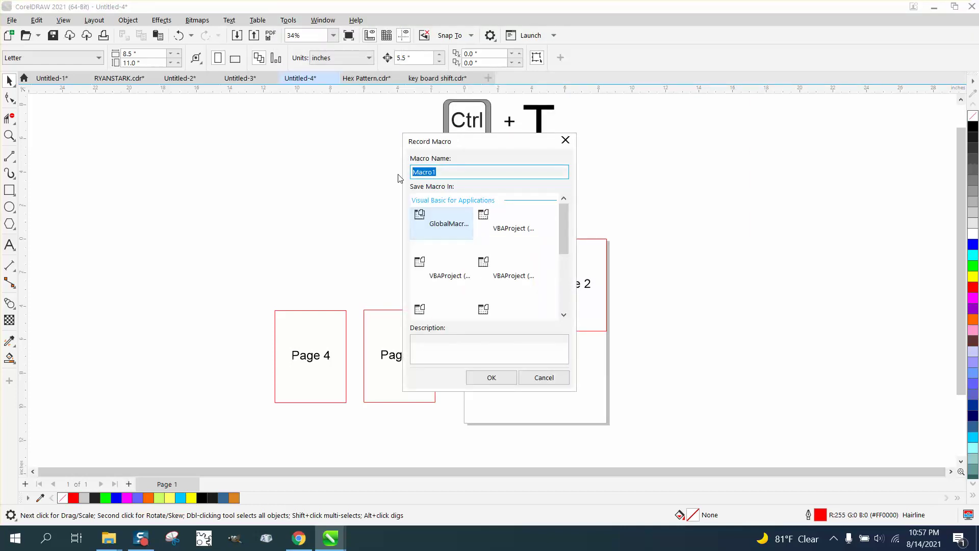
text(BL)
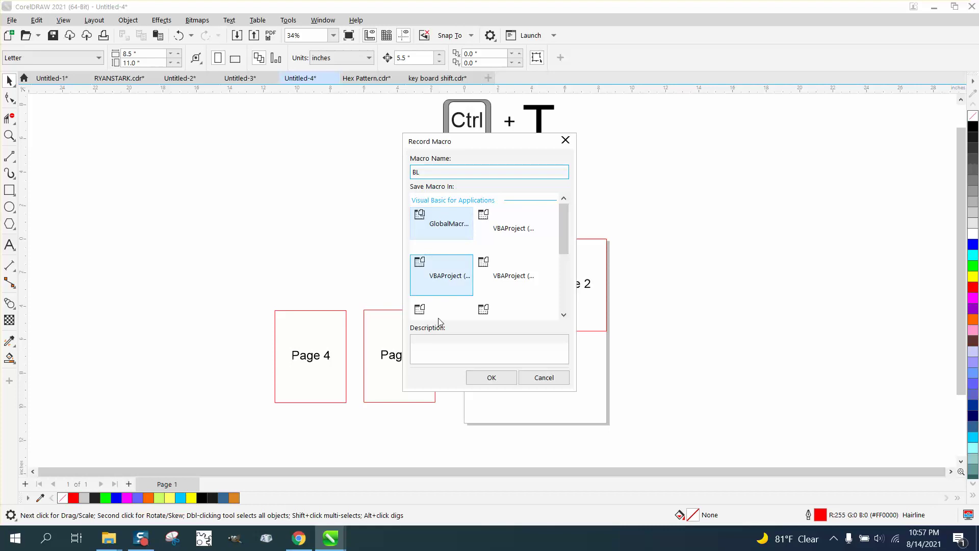
click(477, 378)
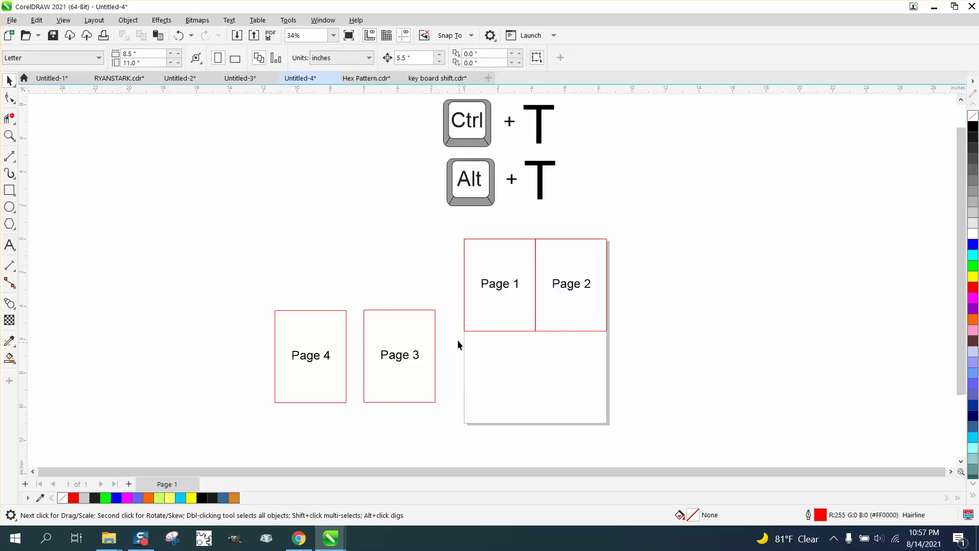
Align Page 3 to the page's left and bottom edges, then stop the BL recording.
click(408, 356)
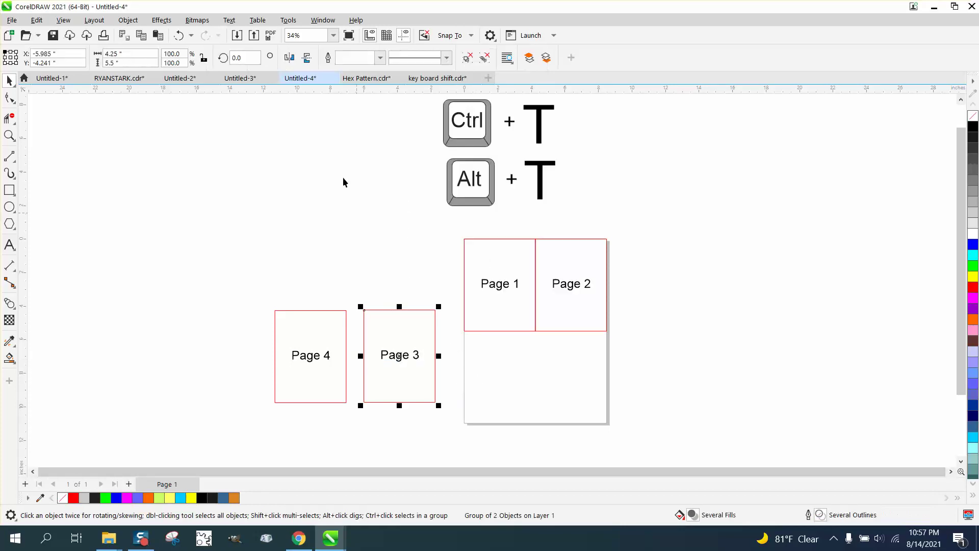
click(323, 21)
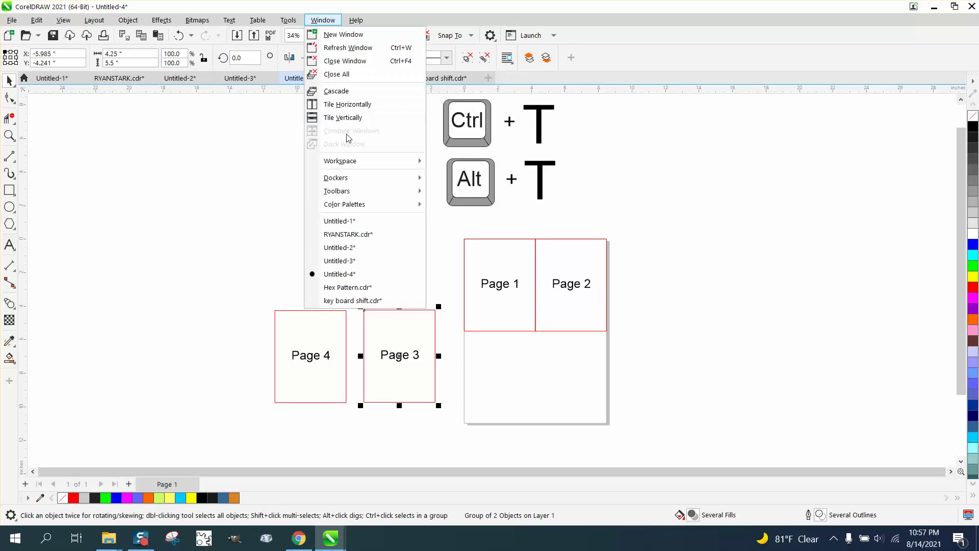
mouse_move(363, 177)
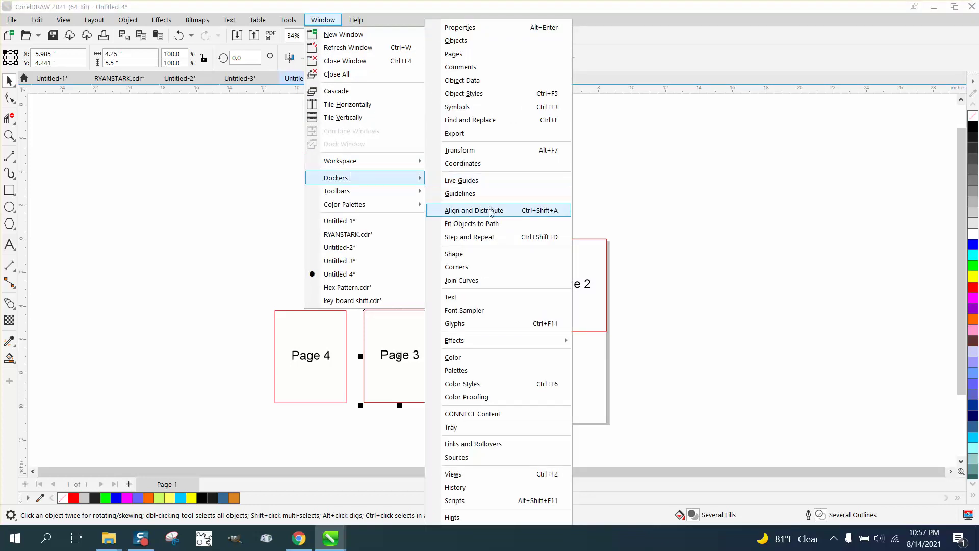
click(490, 212)
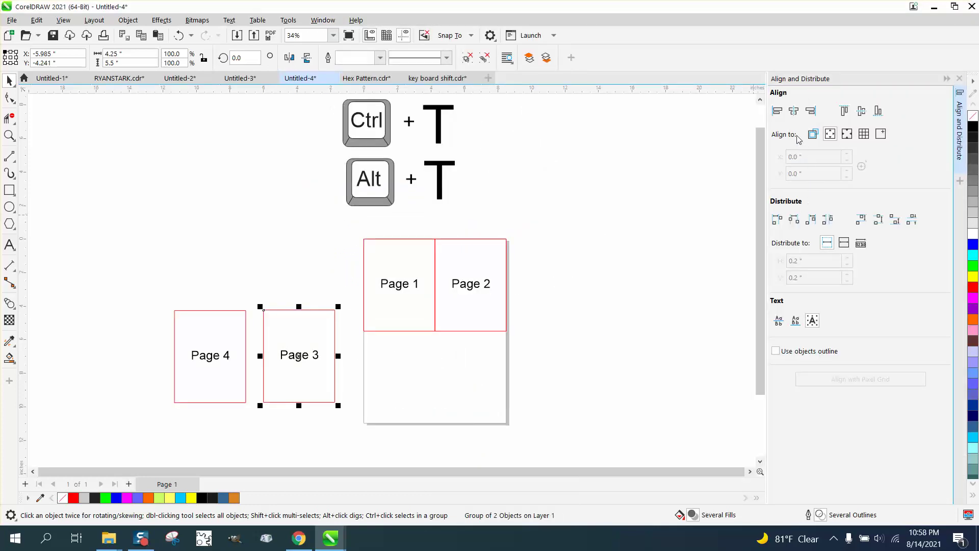
click(778, 113)
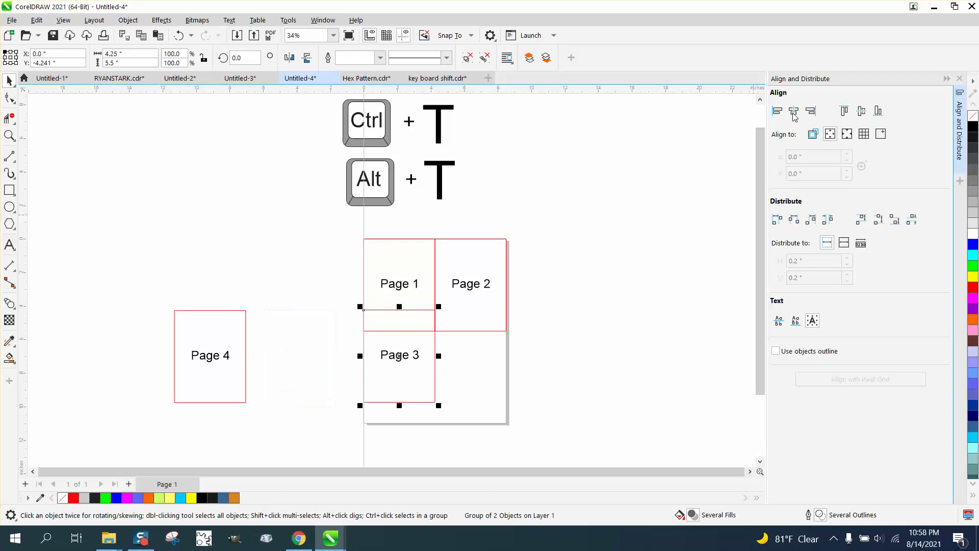
click(877, 114)
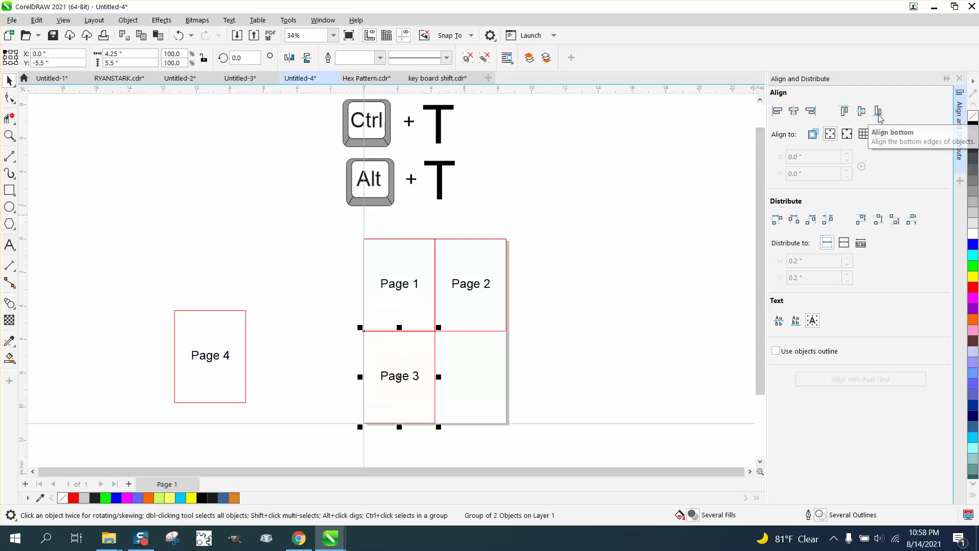
click(289, 20)
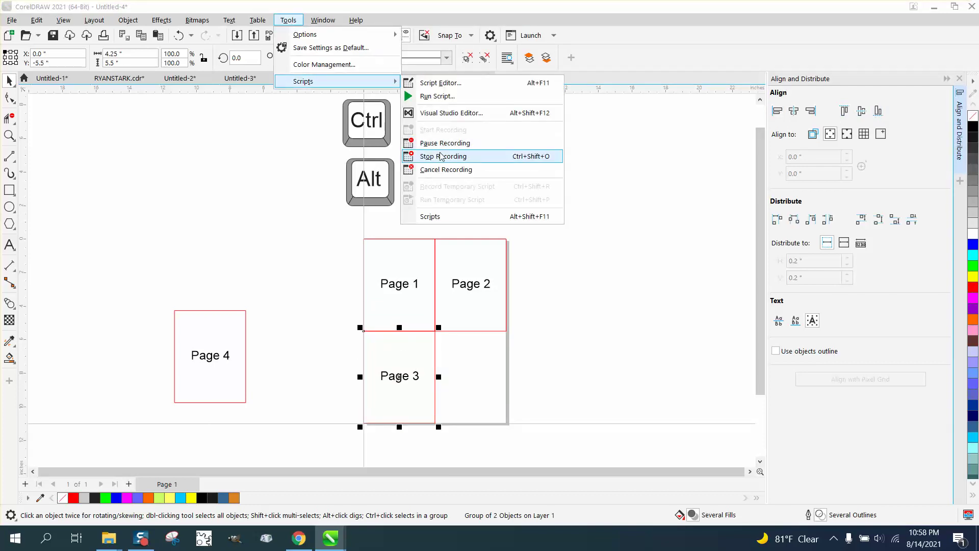
click(439, 157)
Drag Page 4 toward the letter page and start recording a macro named BR.
click(524, 160)
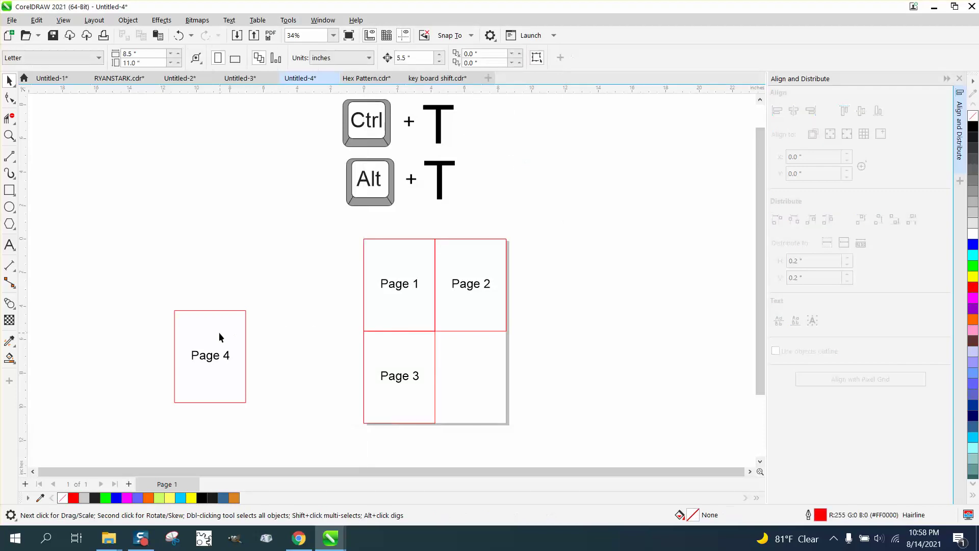
drag(214, 354, 284, 323)
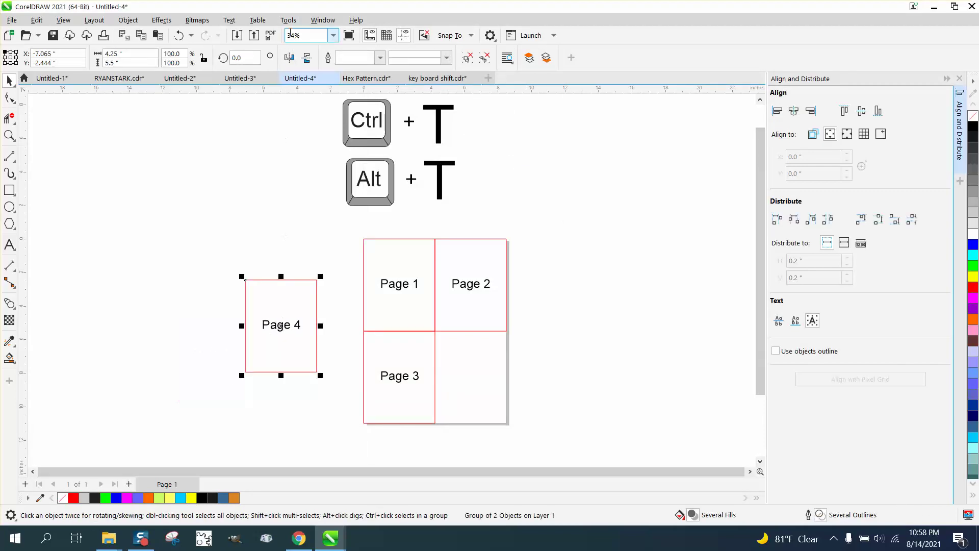
click(289, 24)
mouse_move(303, 81)
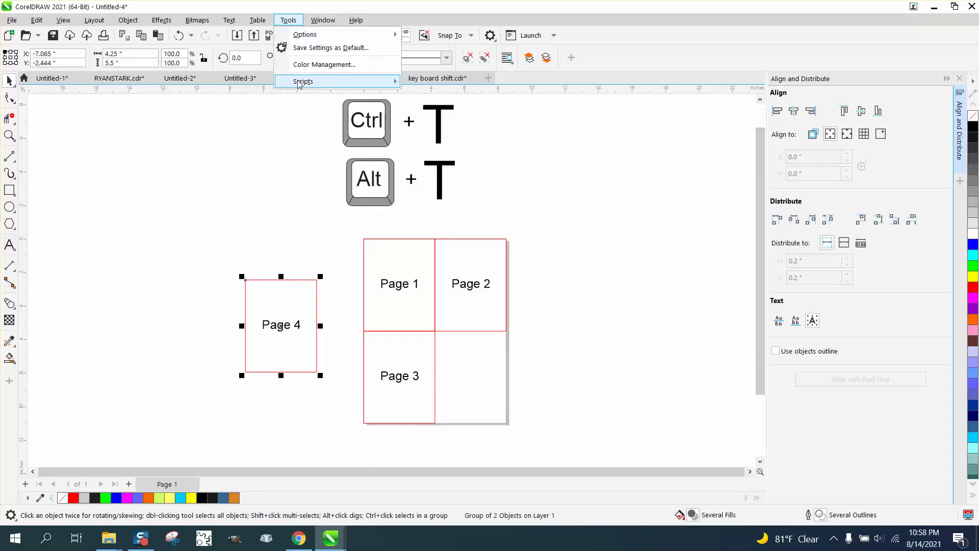
click(463, 131)
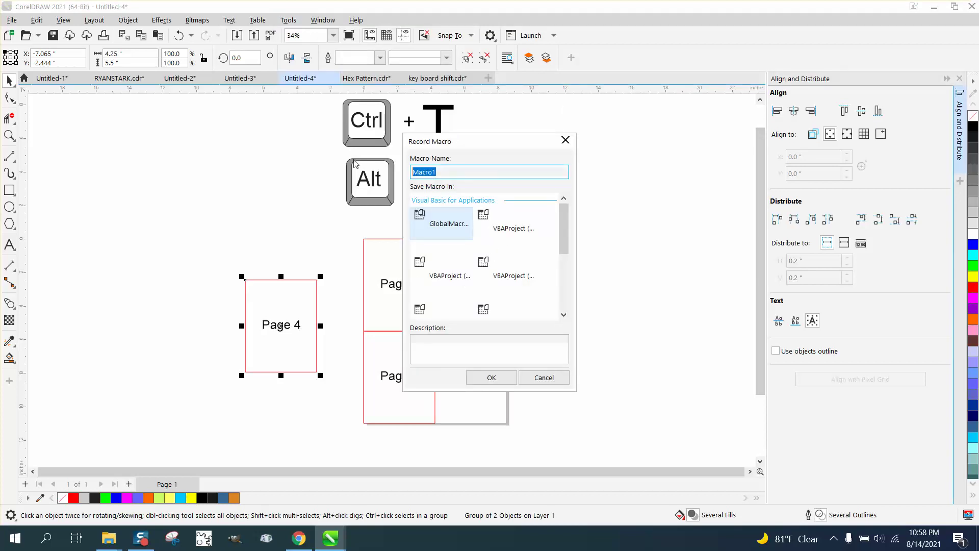
text(BR)
click(494, 380)
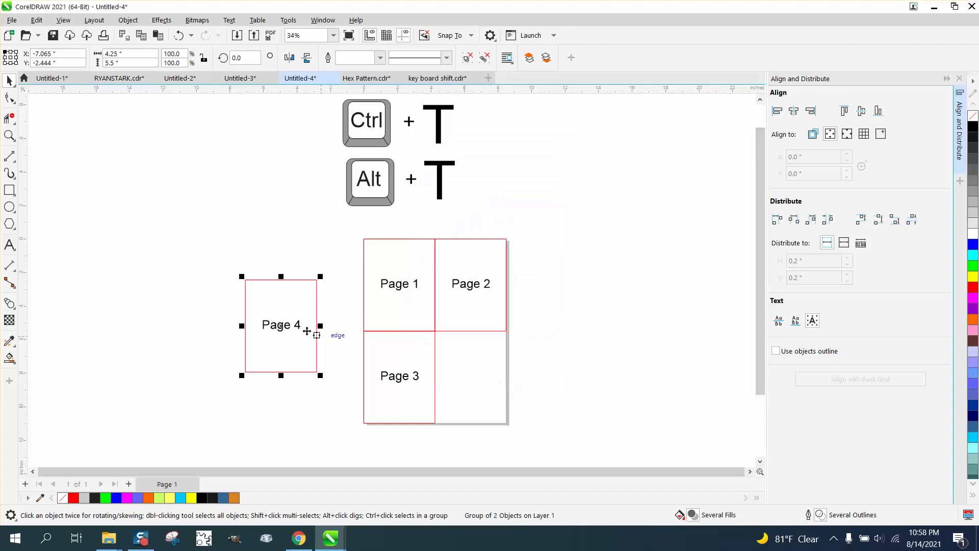
Align Page 4 to the page's right and bottom edges, then stop the BR recording.
click(285, 244)
click(280, 325)
click(812, 112)
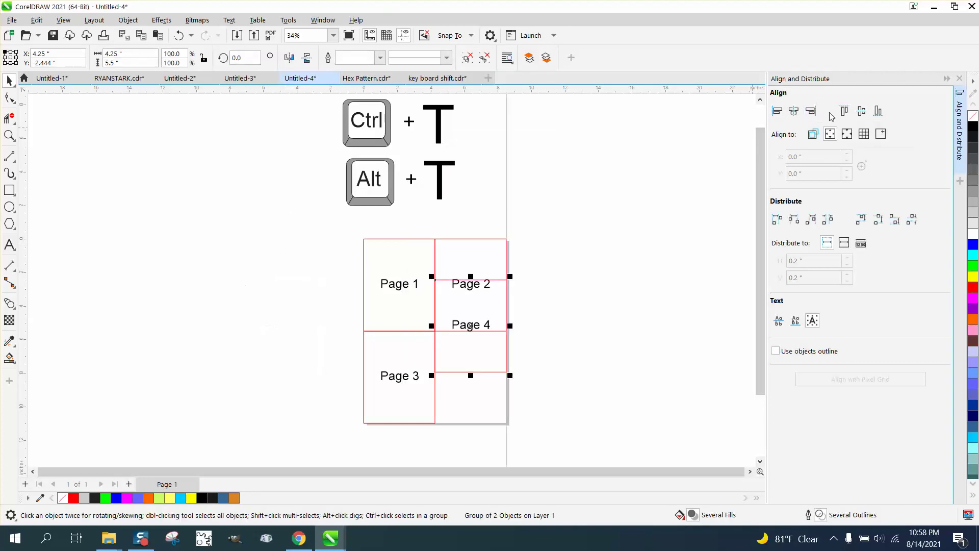
click(878, 112)
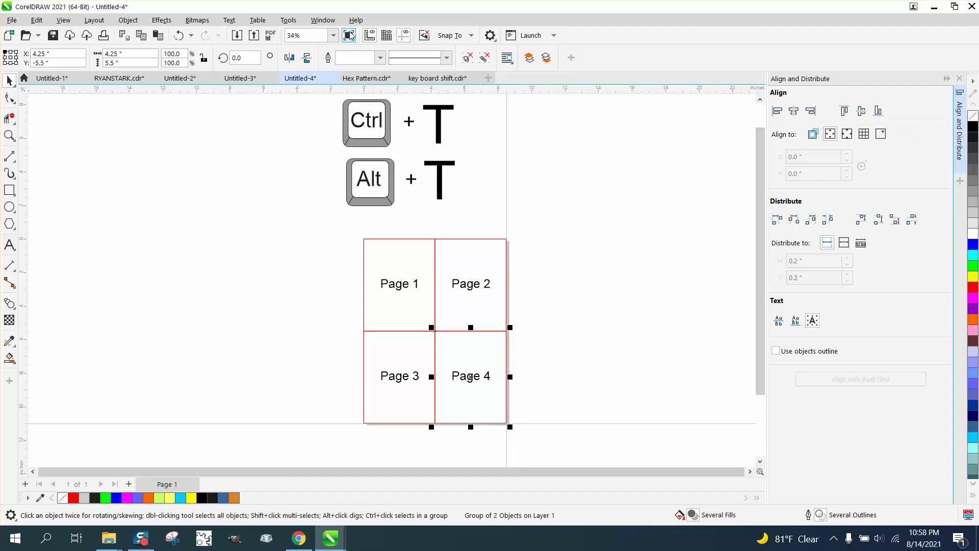
click(288, 20)
mouse_move(303, 81)
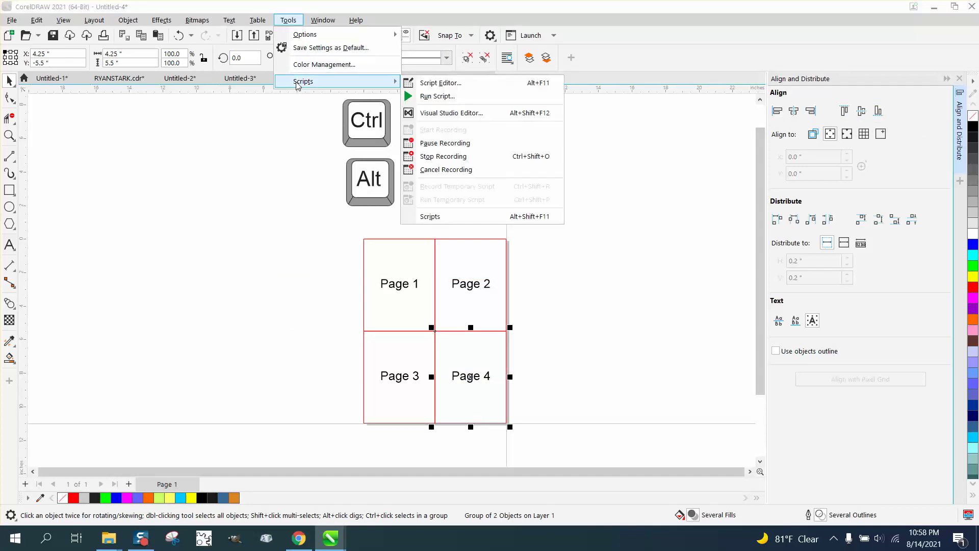
click(431, 156)
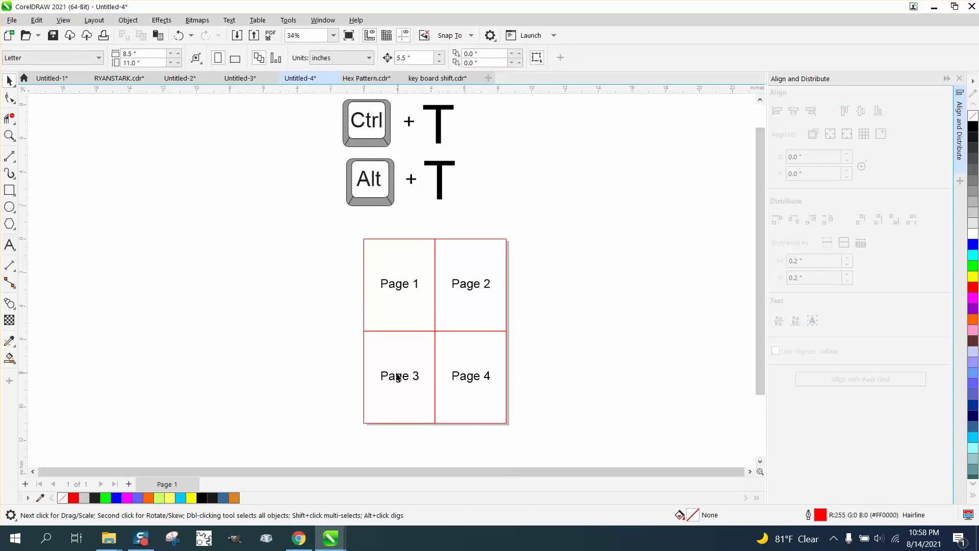
Move Pages 3 and 4 off the page, close the Align docker, and open a macro's menu in the Scripts docker.
drag(398, 377, 239, 362)
drag(472, 383, 284, 271)
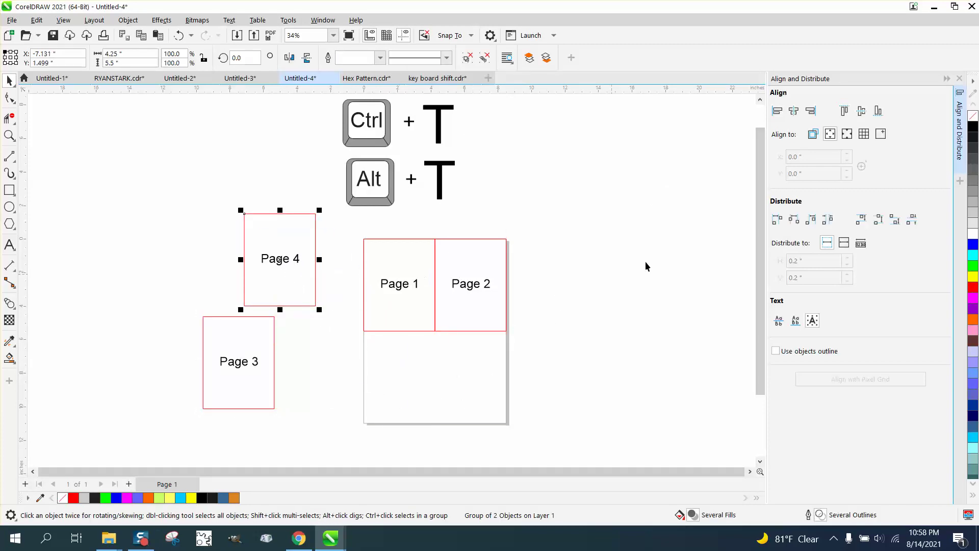
click(959, 78)
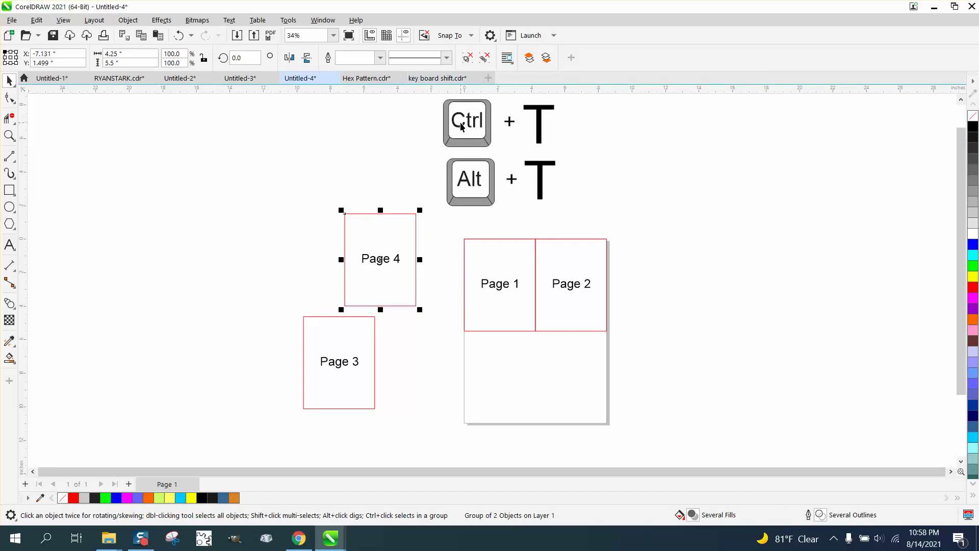
click(289, 20)
mouse_move(303, 81)
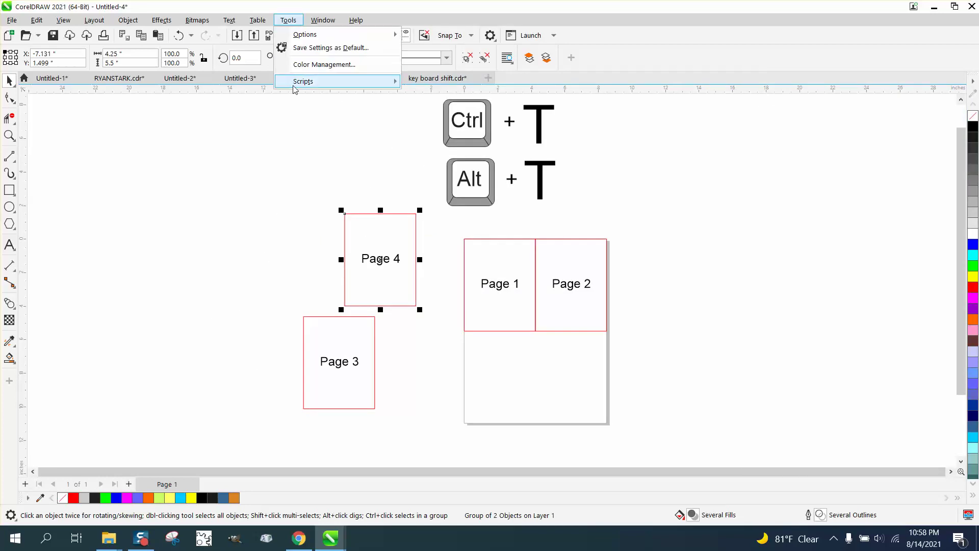
click(439, 217)
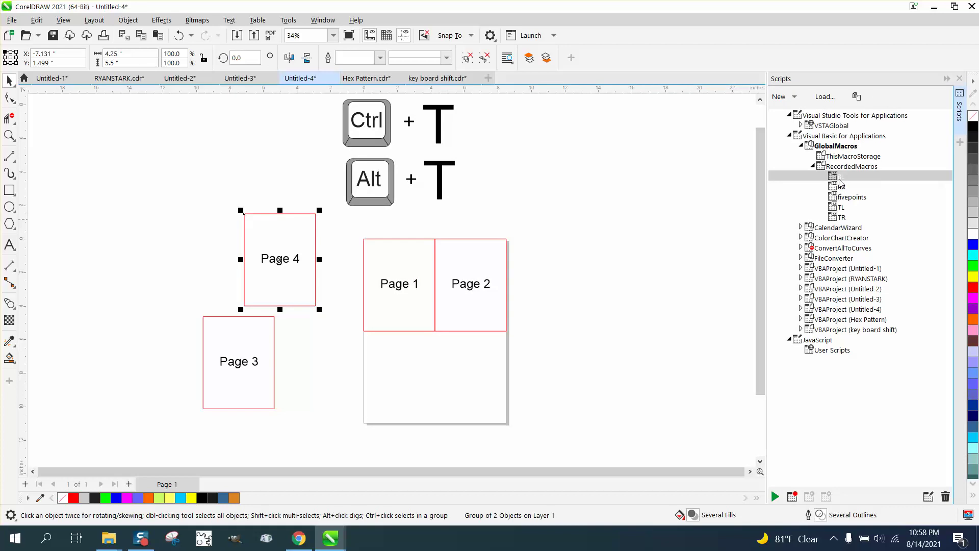
right_click(840, 179)
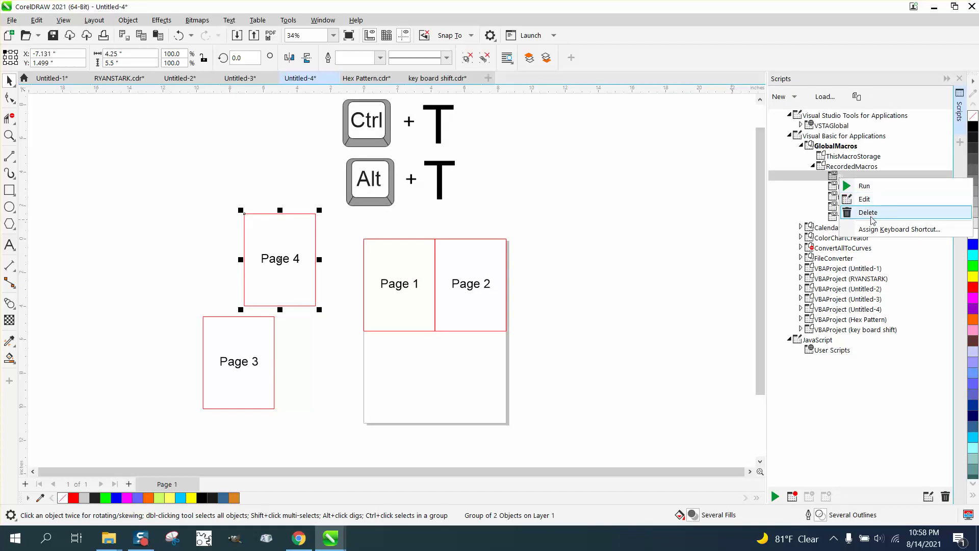
Assign Ctrl+B as the keyboard shortcut for the BL macro.
click(873, 229)
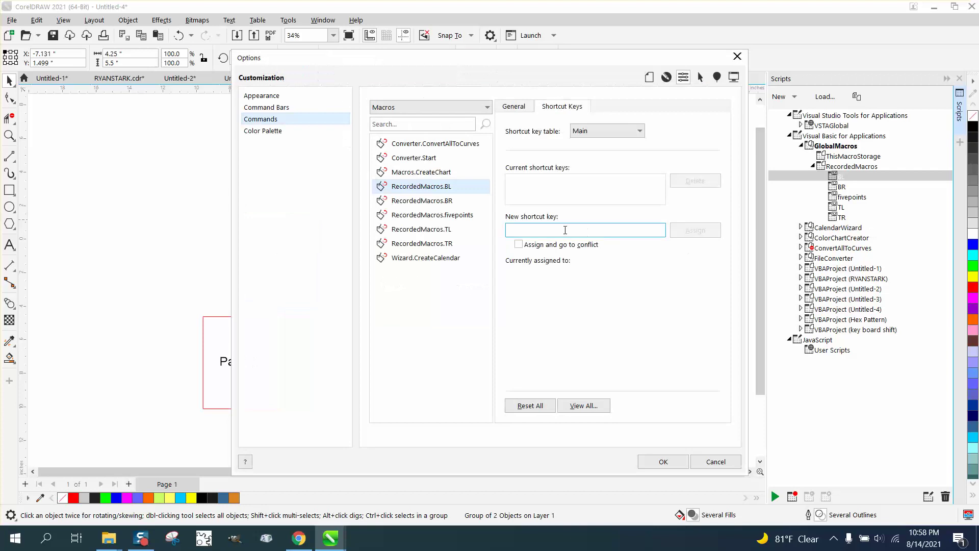
click(533, 229)
key(ctrl+b)
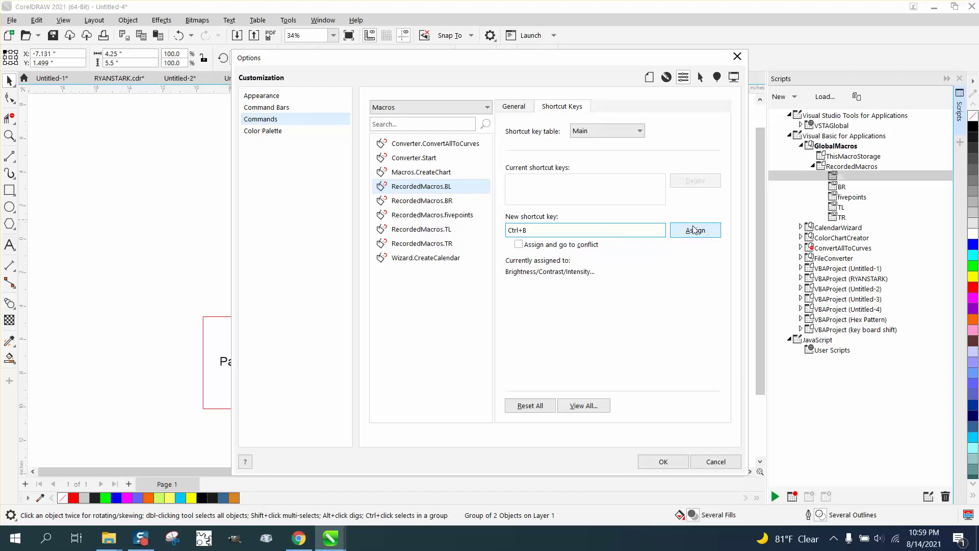
click(696, 230)
click(664, 460)
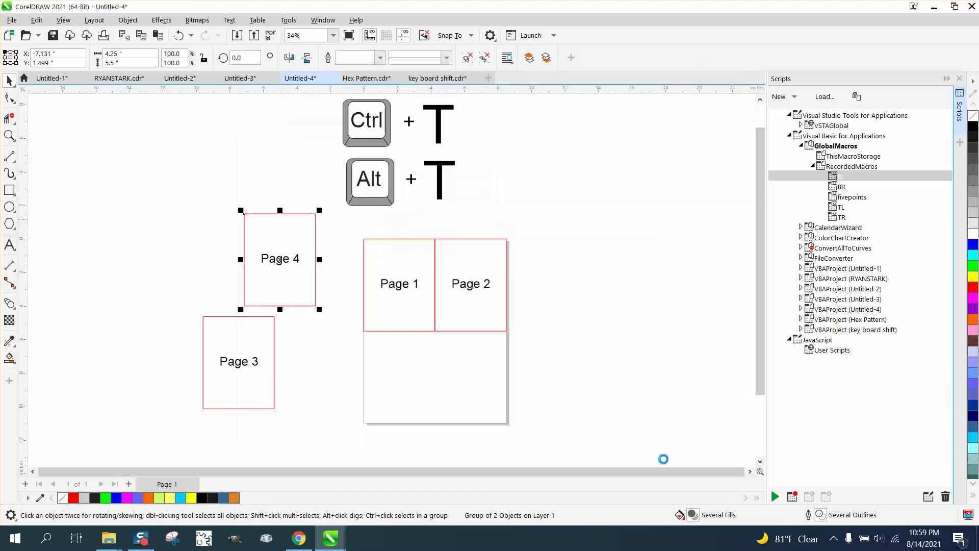
Assign Alt+B as the keyboard shortcut for the BR macro.
click(842, 188)
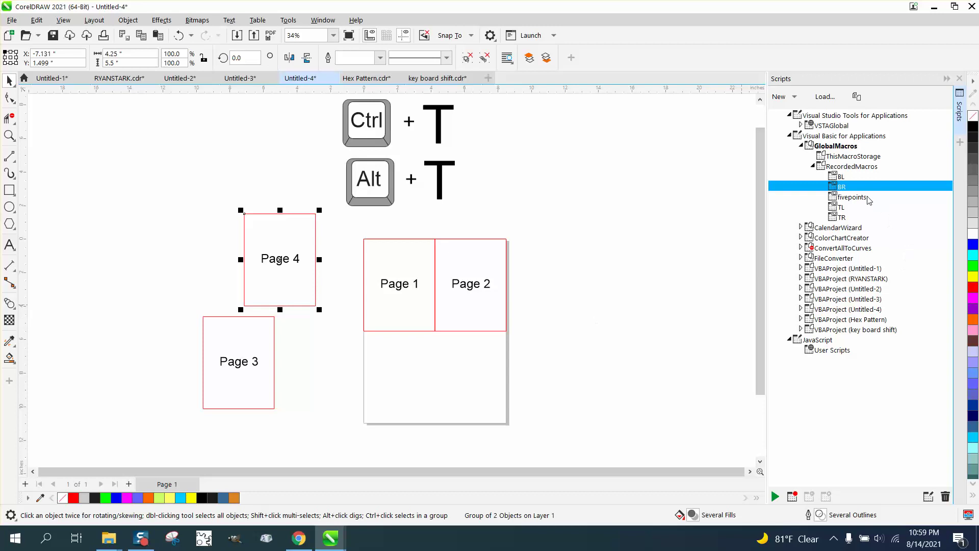
right_click(862, 188)
click(877, 239)
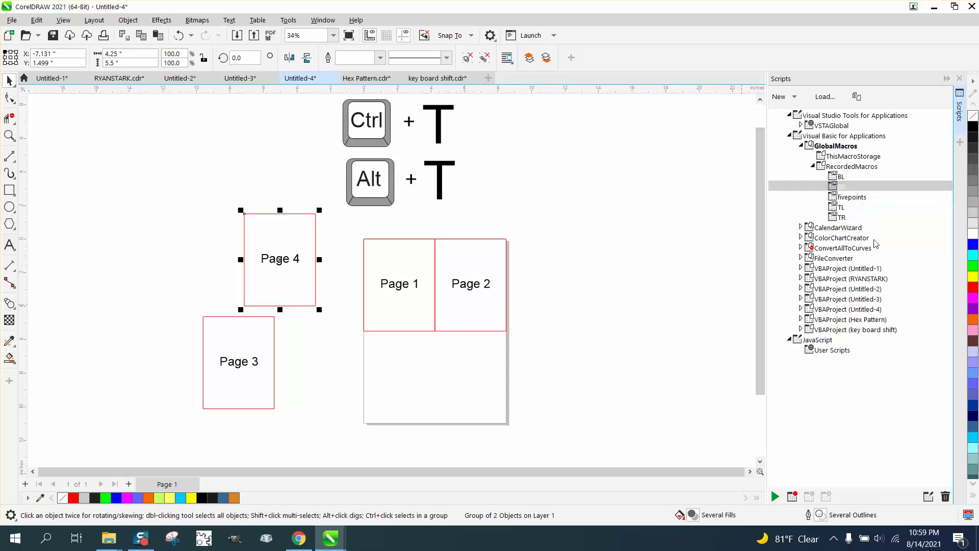
click(539, 230)
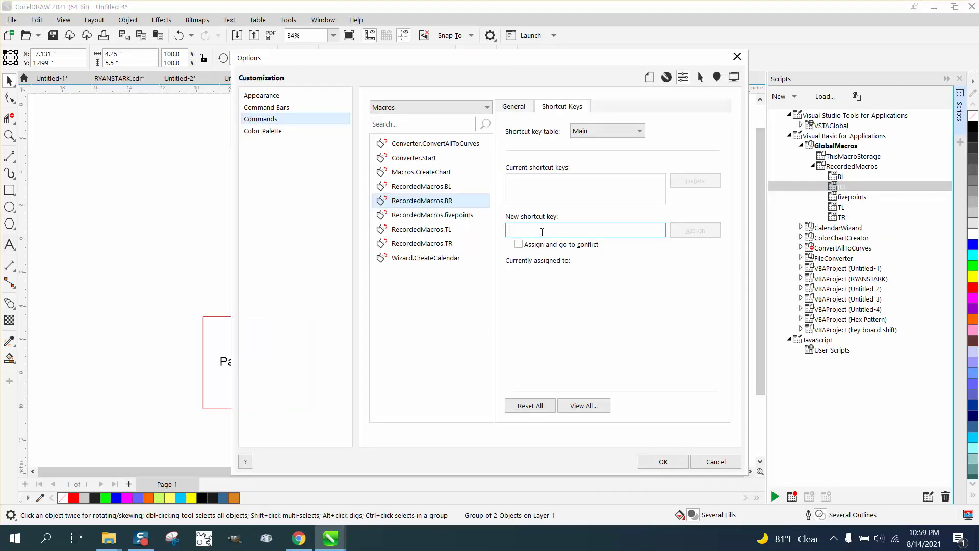
key(alt+b)
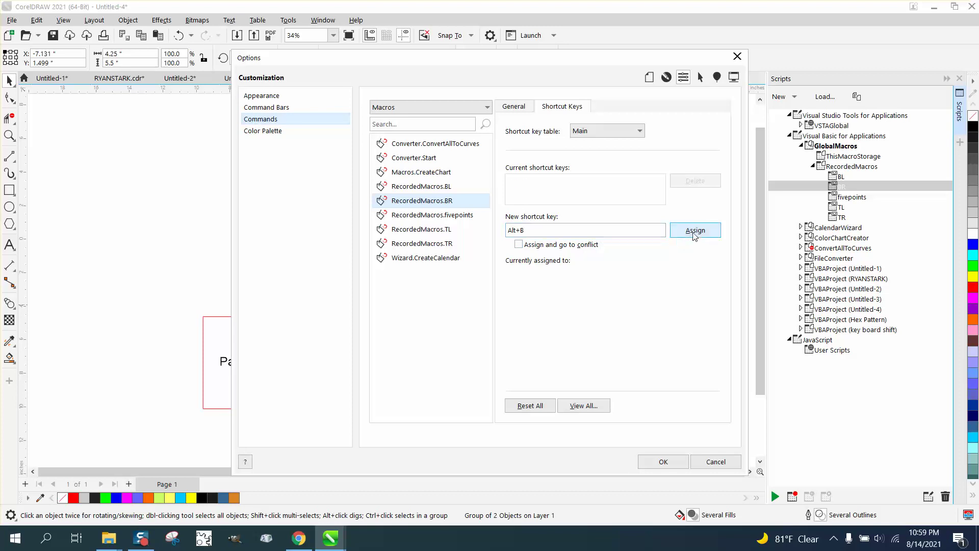
click(695, 232)
Close the shortcut dialog and test the bottom-quarter macros on Page 3 and Page 4.
click(671, 459)
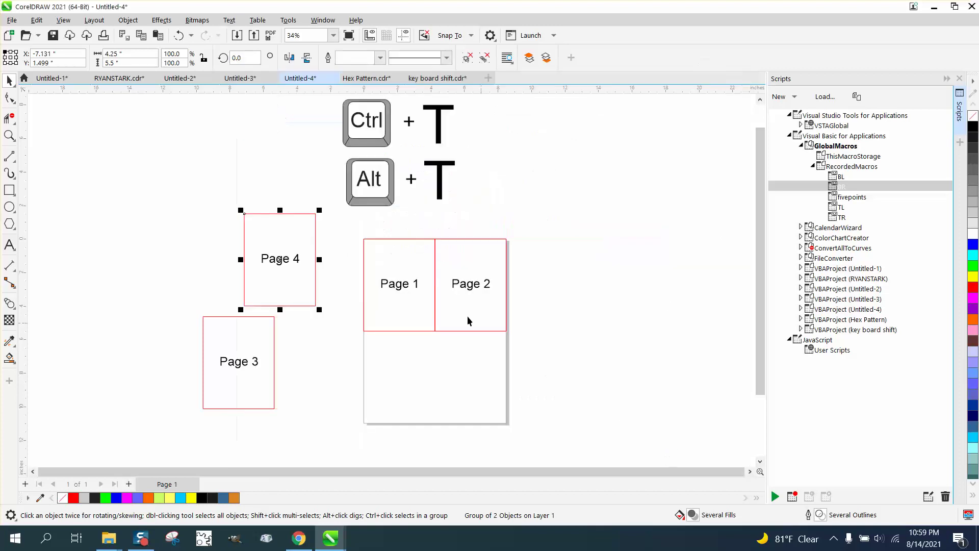
click(242, 359)
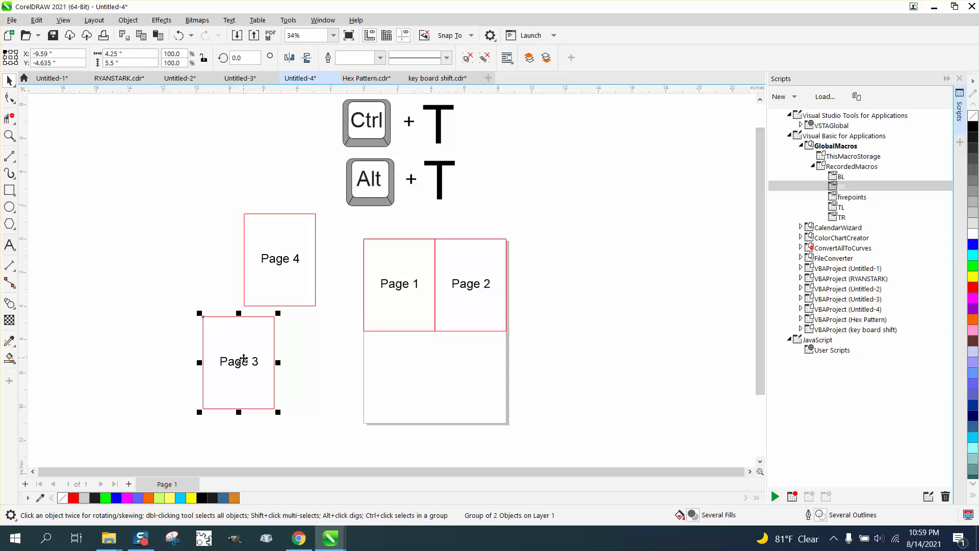
key(alt+b)
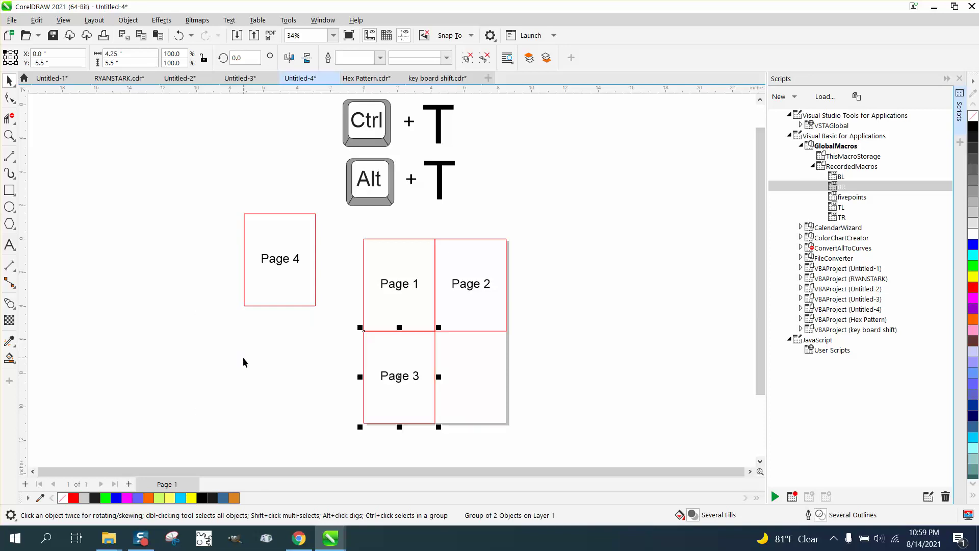
click(300, 260)
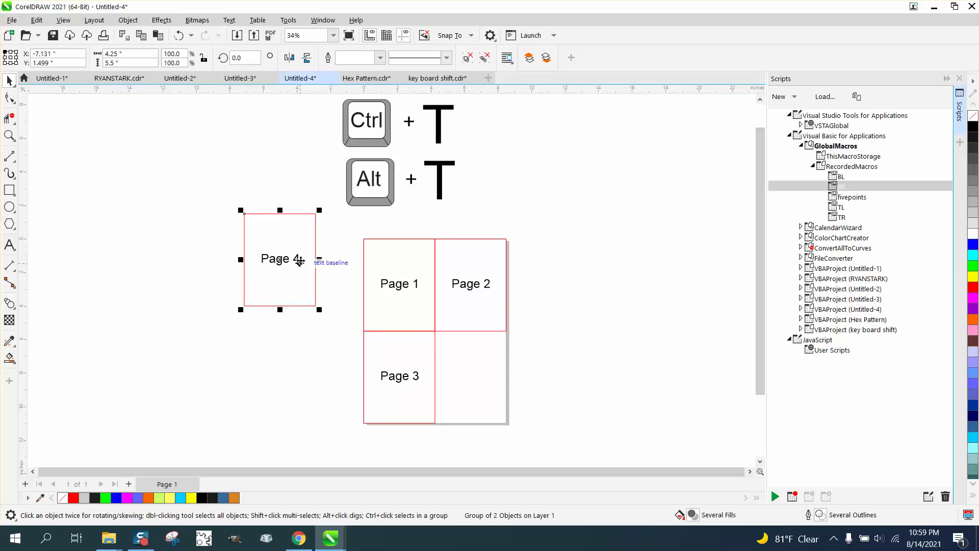
key(alt+b)
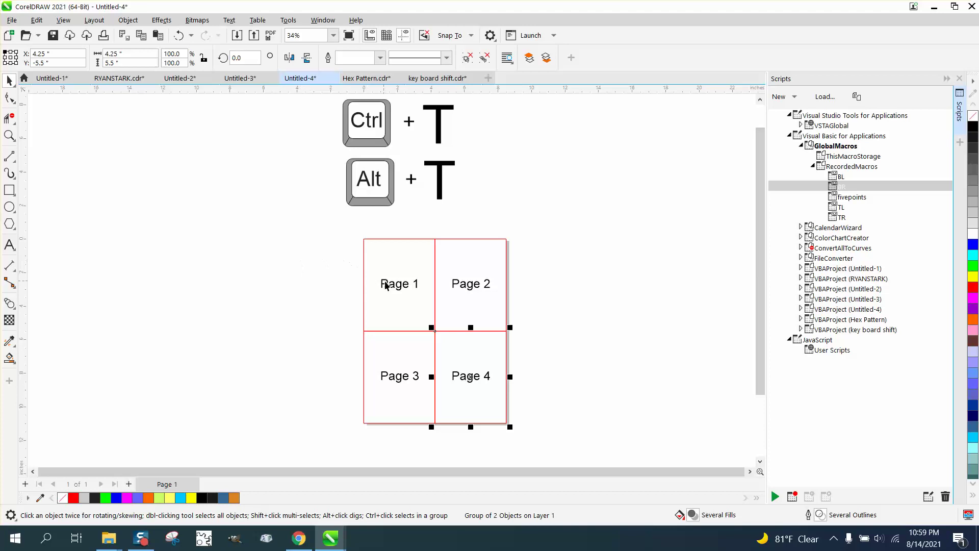
Drag Pages 1 through 4 off the letter page to the left.
mouse_move(385, 284)
mouse_down()
mouse_move(261, 265)
mouse_move(243, 251)
mouse_up()
drag(462, 284, 167, 256)
drag(407, 381, 193, 360)
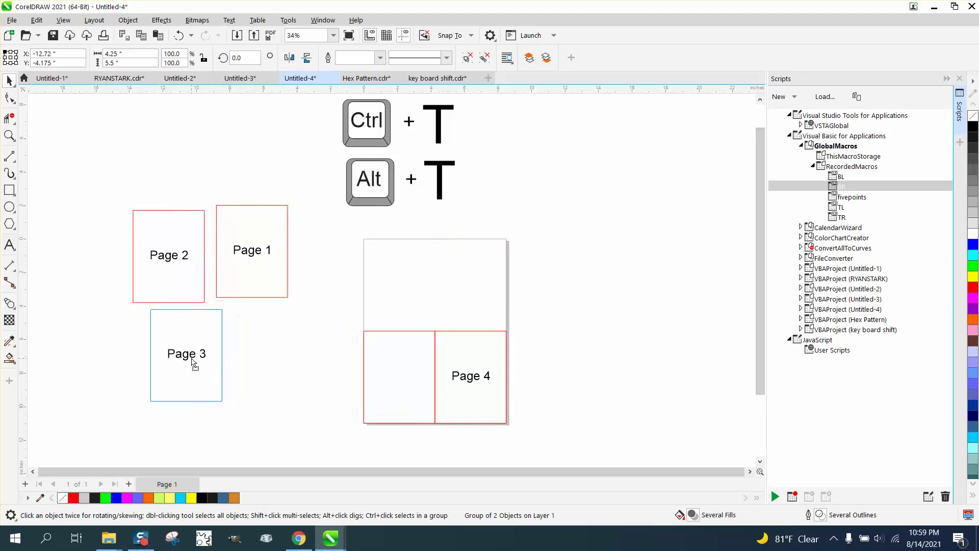
drag(466, 382, 277, 370)
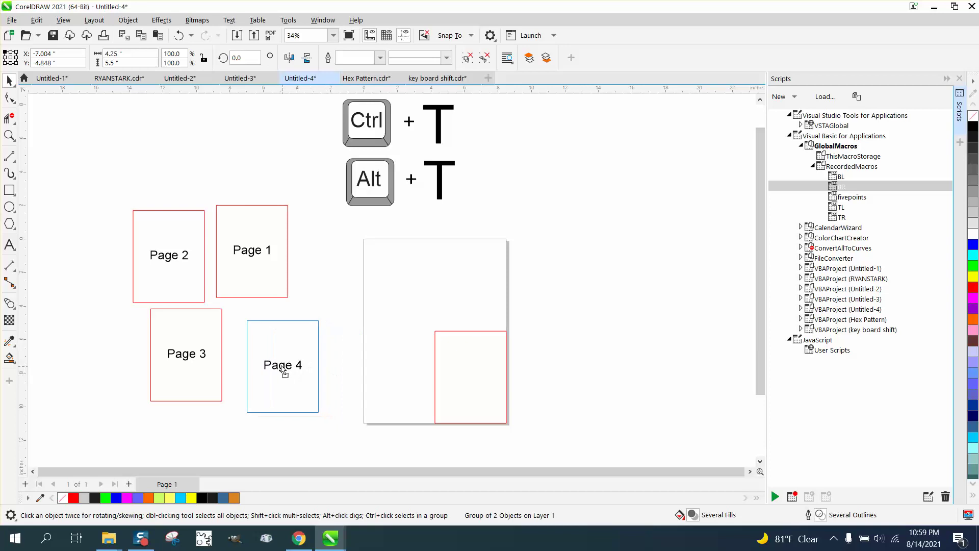
Snap Pages 1–4 into the top-left, top-right, bottom-left and bottom-right quarters with their shortcuts.
click(250, 268)
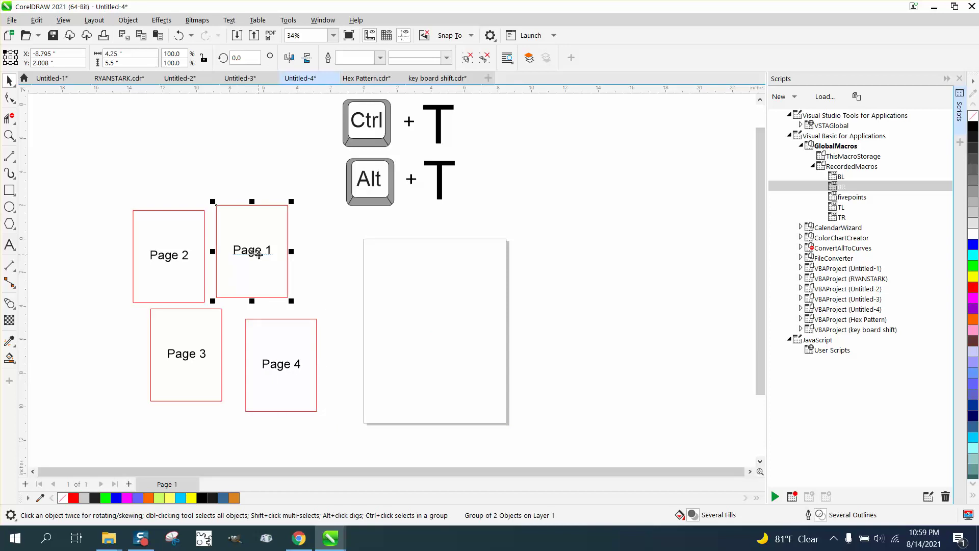
key(ctrl+t)
click(192, 260)
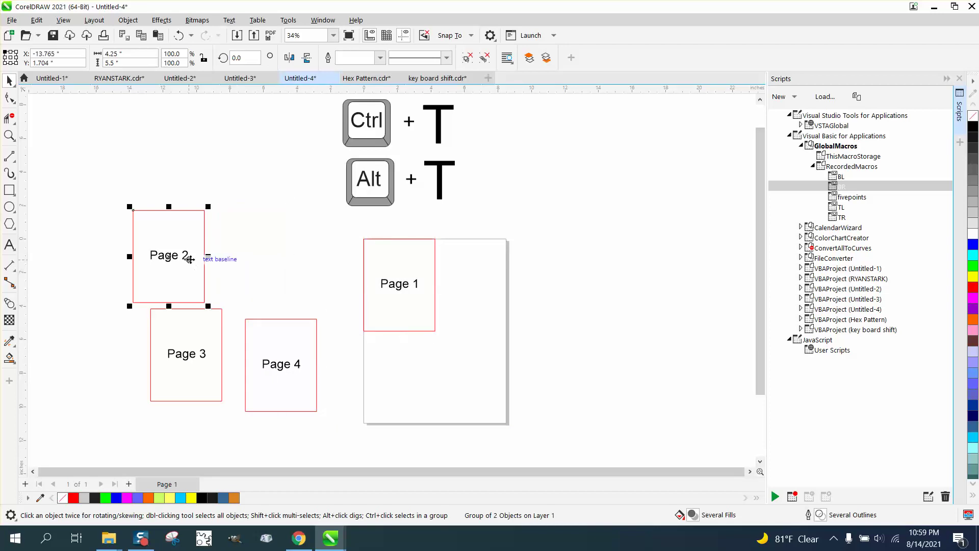
key(alt+t)
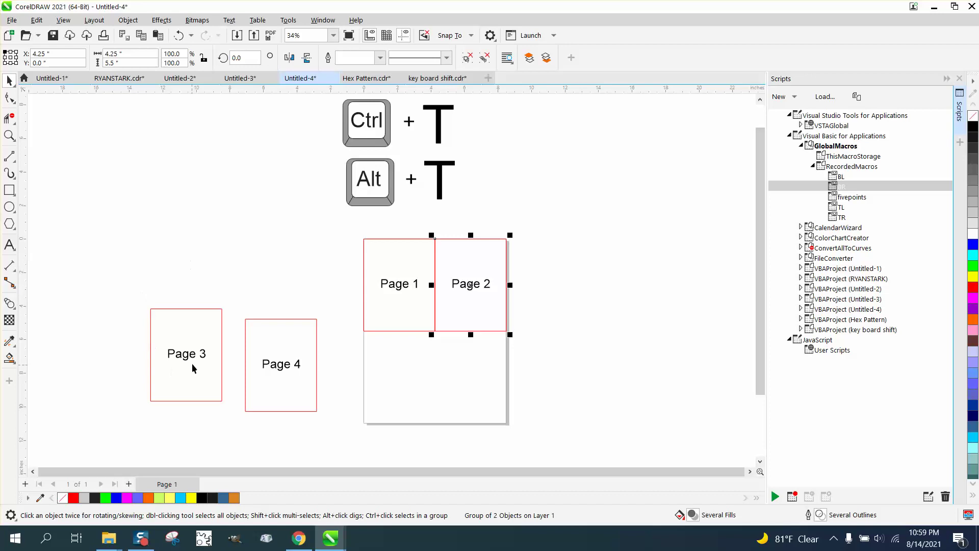
click(193, 358)
key(Tab)
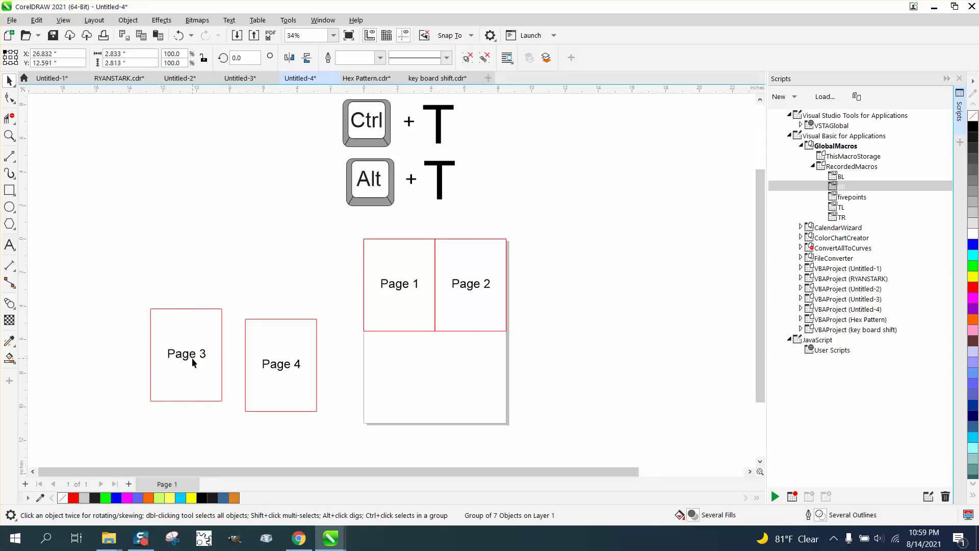
click(200, 353)
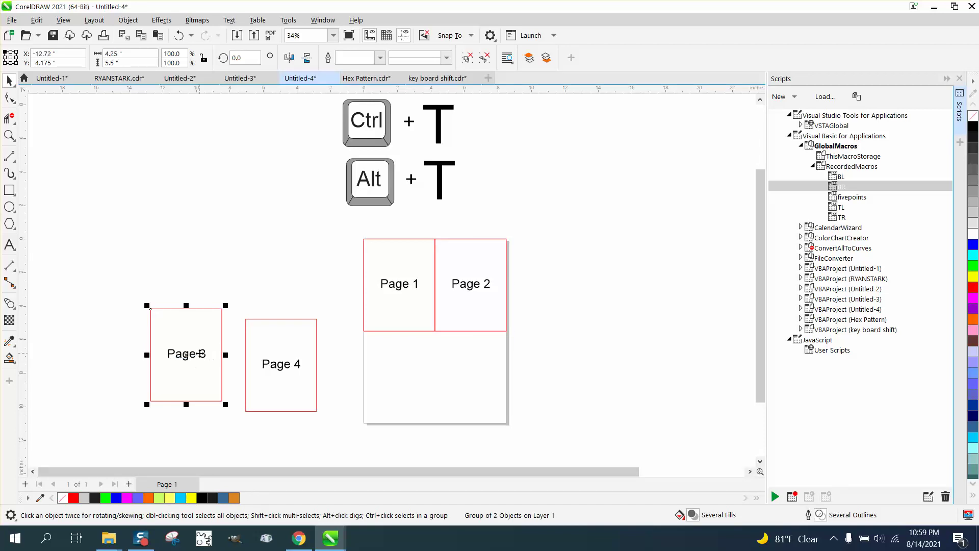
key(alt+b)
click(296, 363)
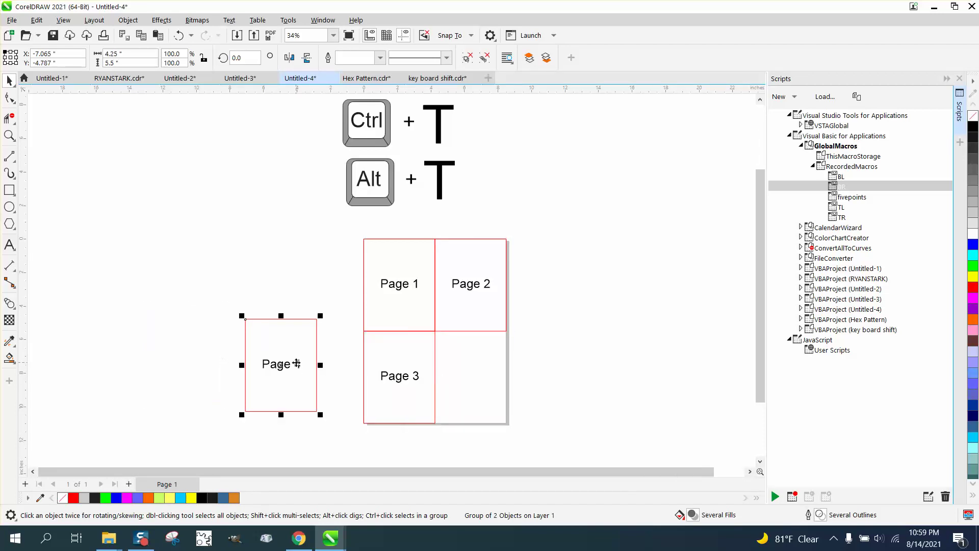
key(alt+r)
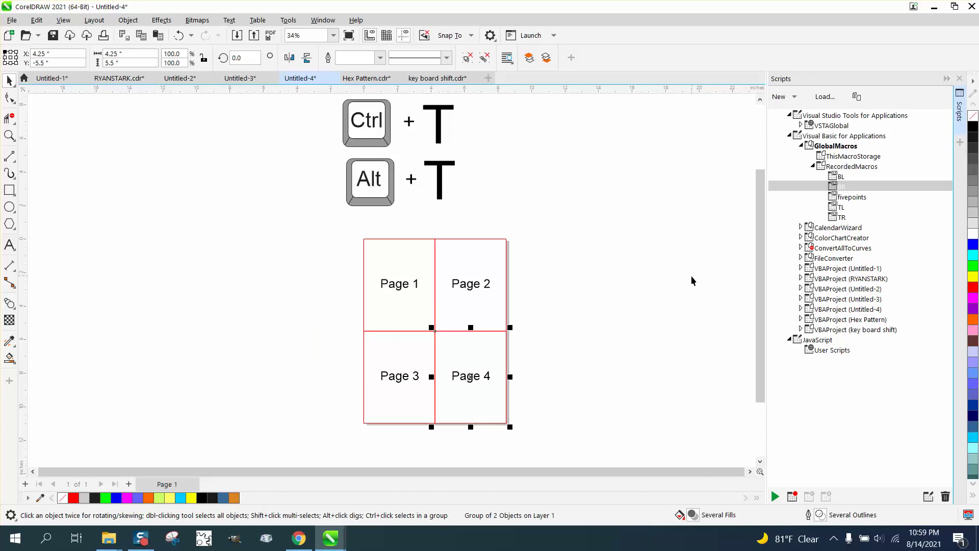
Close the Scripts docker and zoom in on the tiled page.
click(960, 78)
click(9, 135)
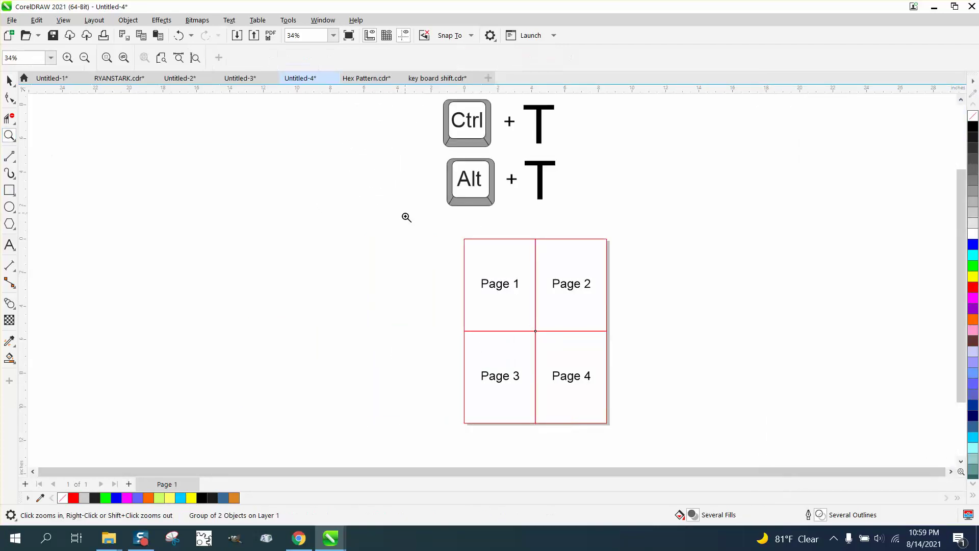
drag(403, 217, 704, 451)
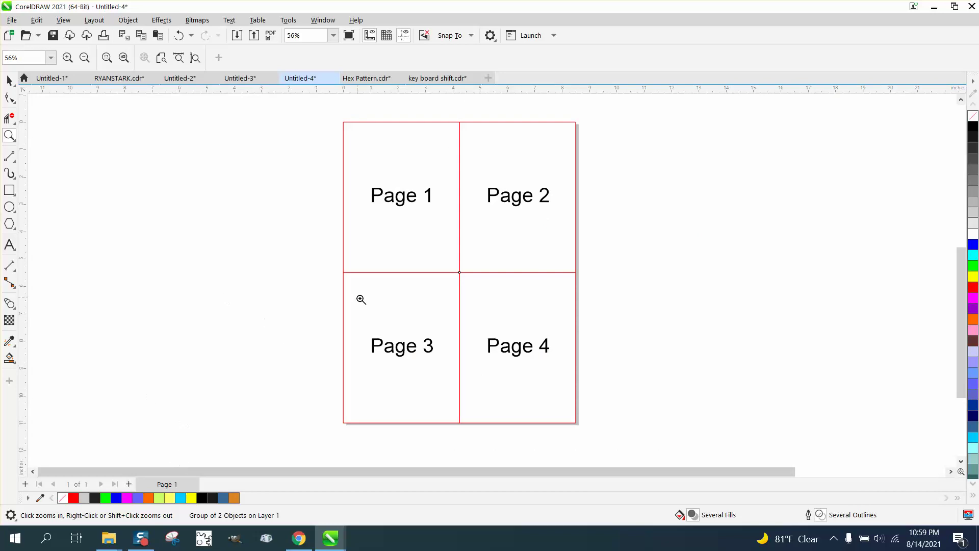
scroll(360, 299, down, 1)
click(6, 82)
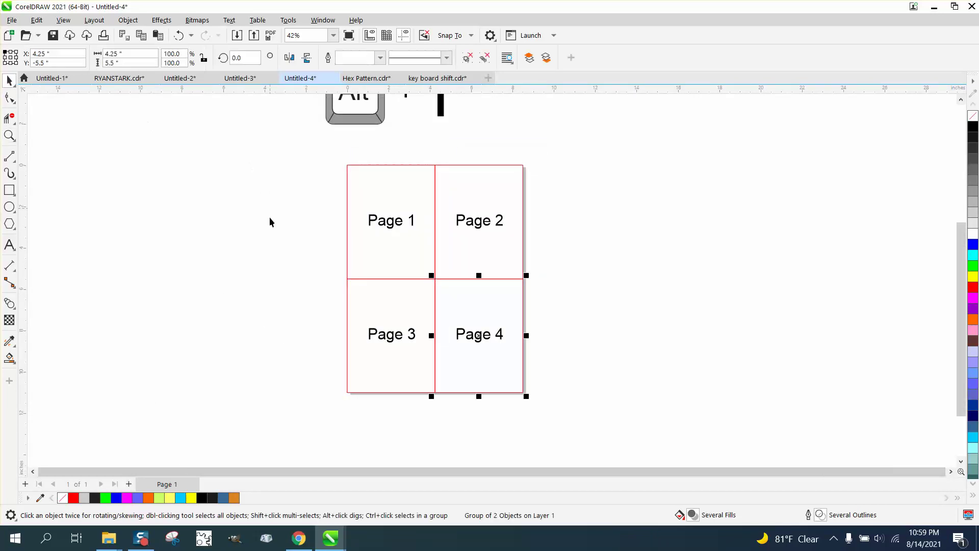
Delete the stray Alt key graphic above and right of the page.
scroll(265, 260, down, 1)
scroll(252, 285, down, 1)
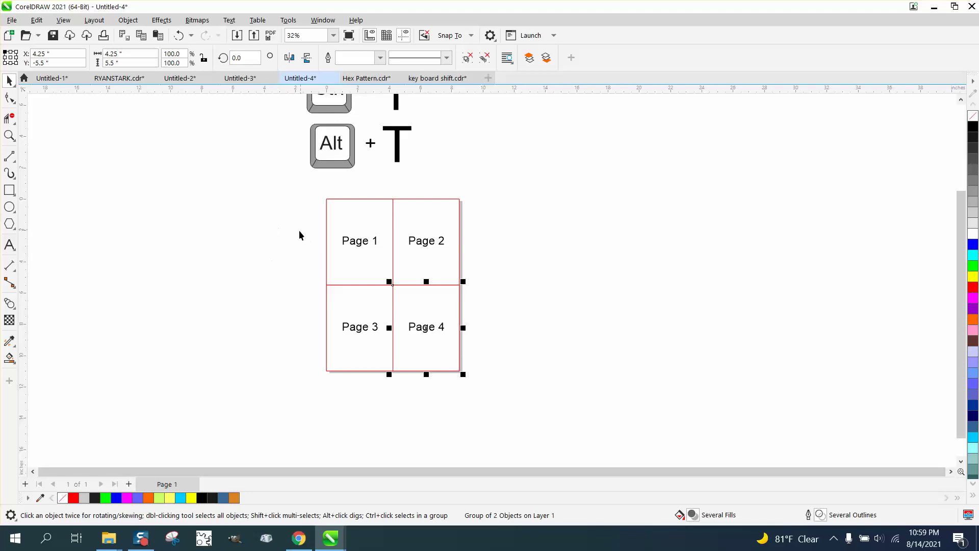
scroll(301, 233, down, 1)
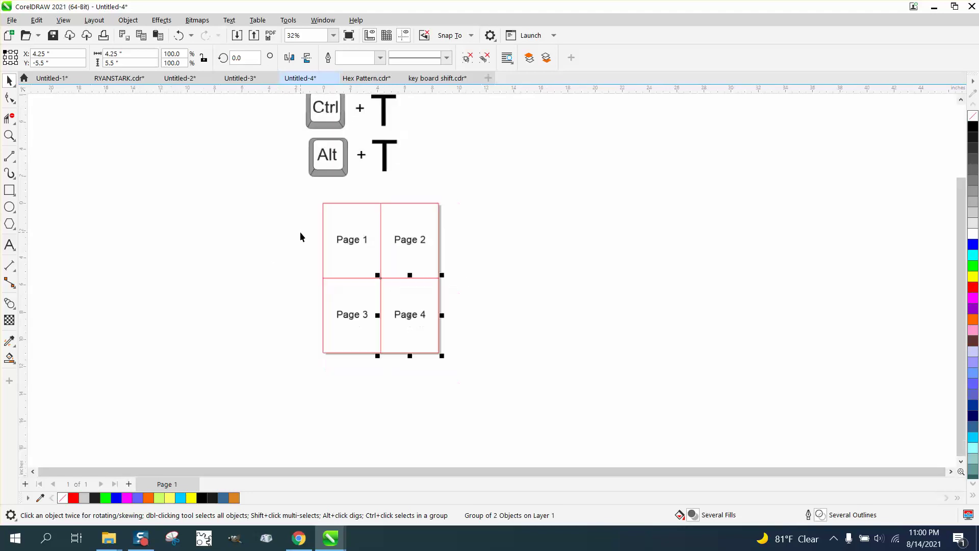
scroll(300, 233, down, 1)
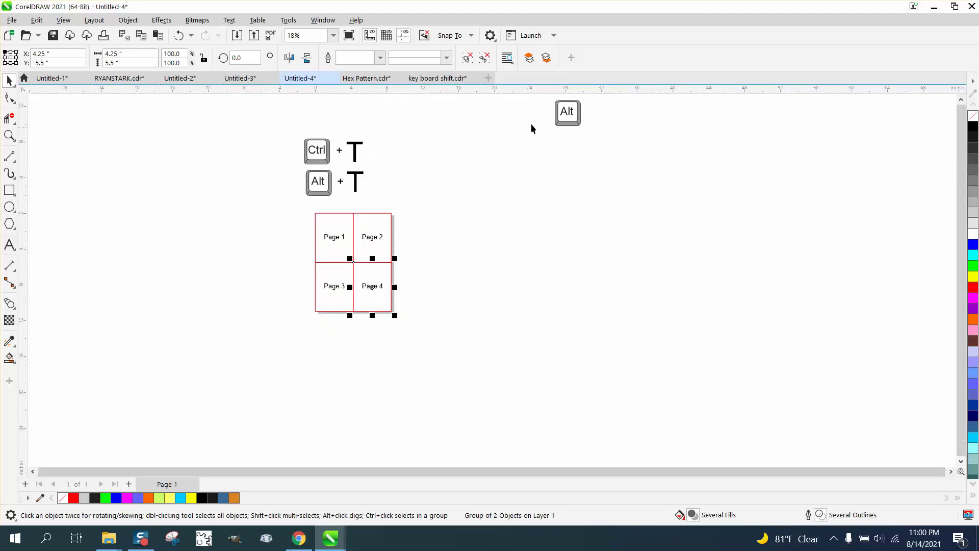
click(556, 117)
key(Delete)
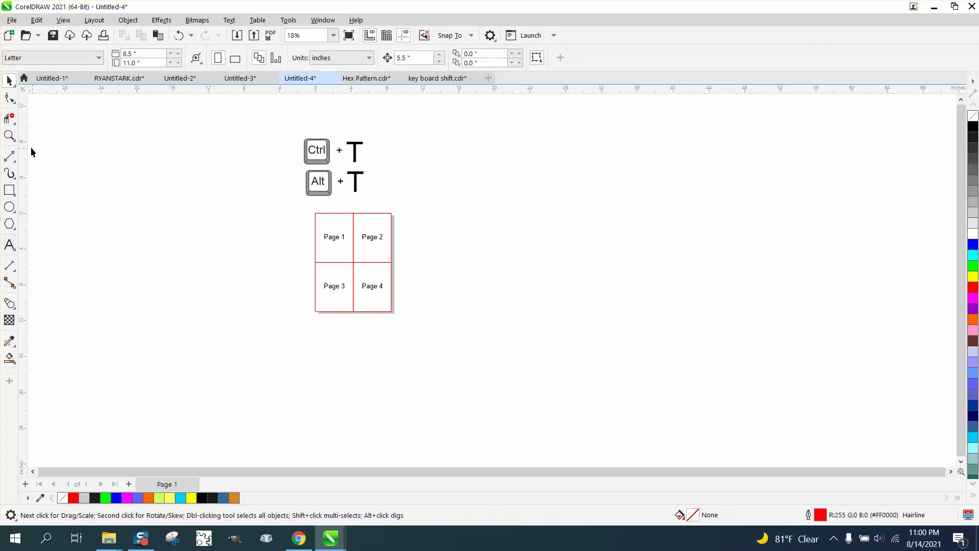
Zoom back in on the page and key graphics, then return to the Pick tool.
click(13, 138)
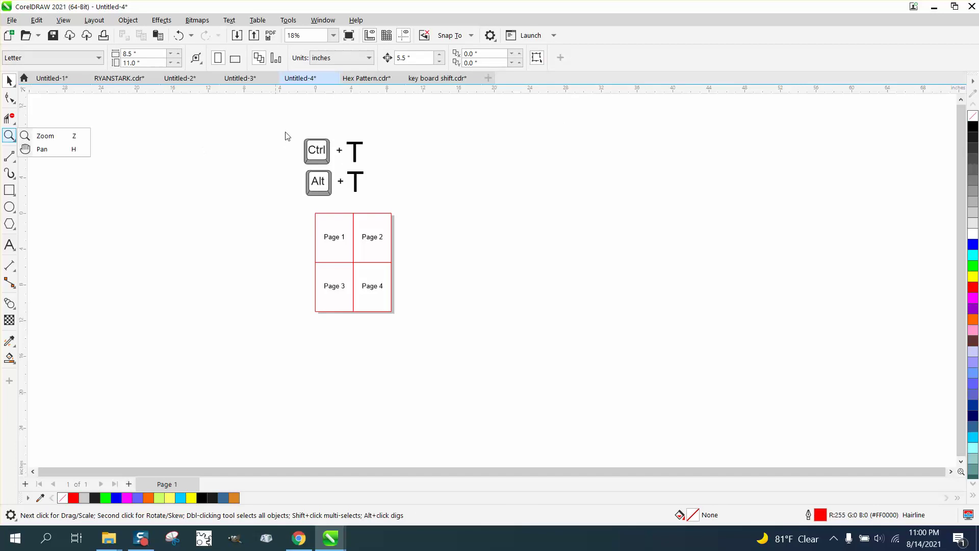
click(52, 139)
drag(284, 135, 501, 346)
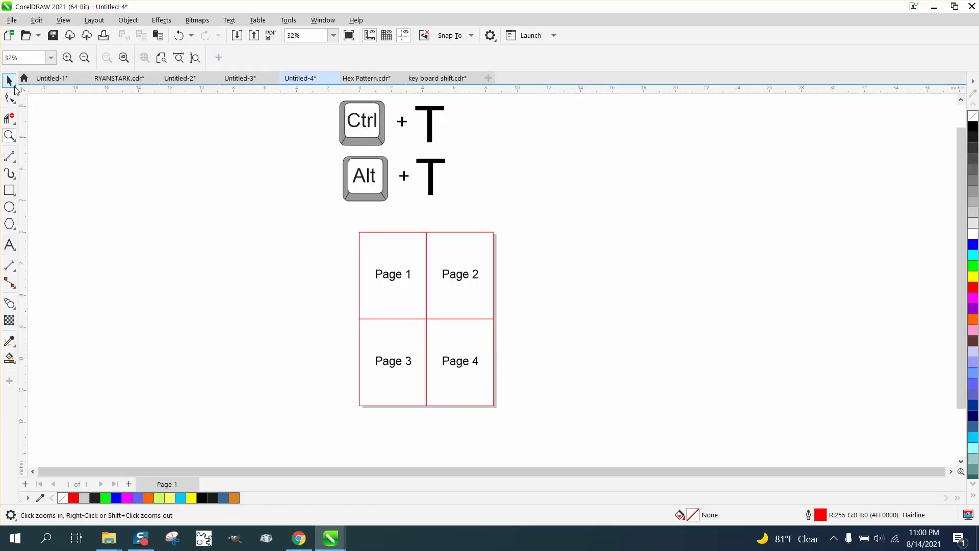
click(10, 82)
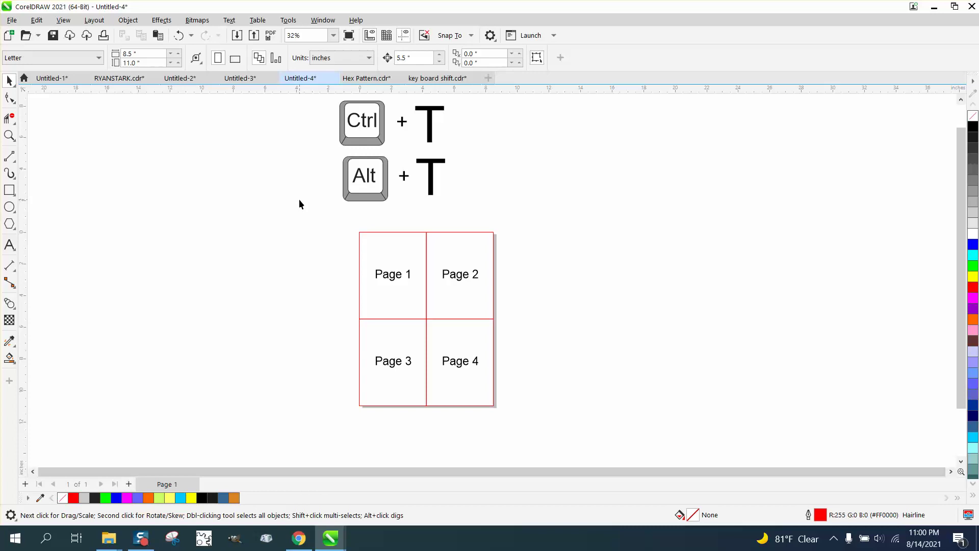